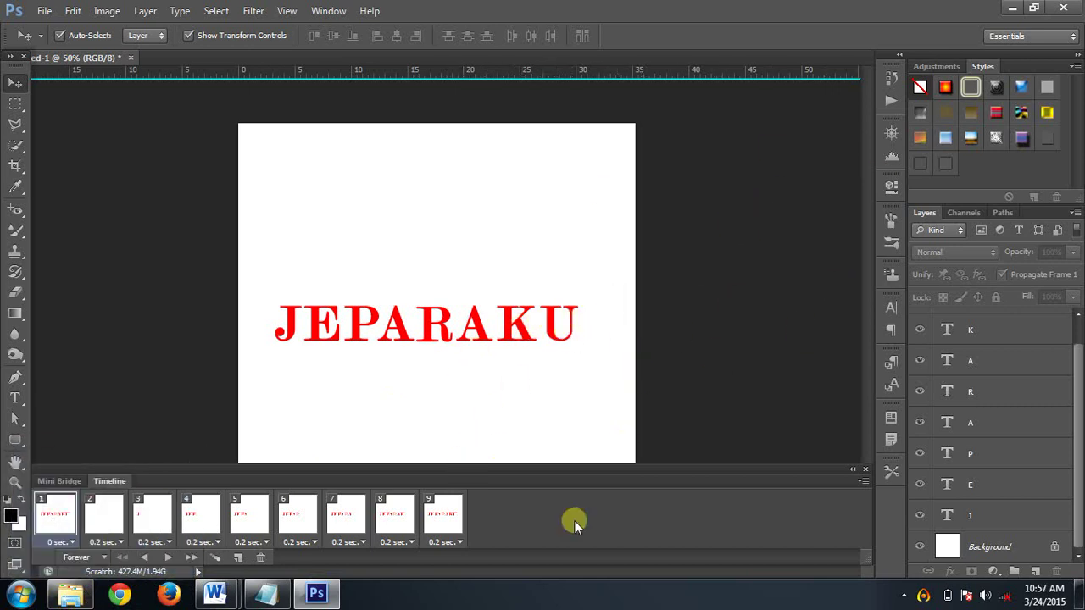
- Select animation frame 9 and delete frames 9 and 8 from the timeline
{"action": "left_click", "coordinate": [449, 518]}
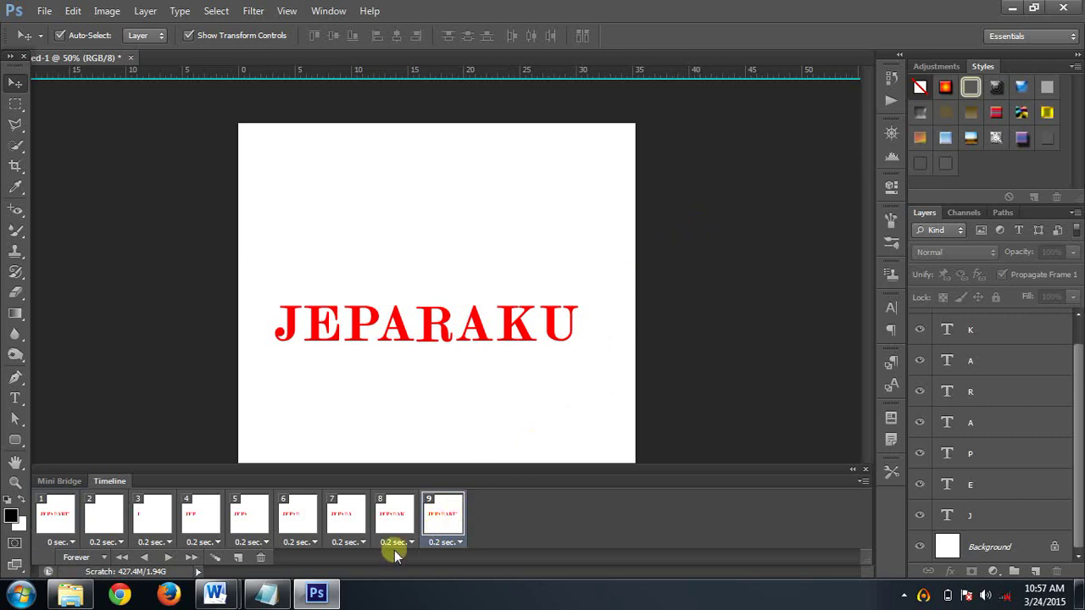
{"action": "left_click", "coordinate": [261, 558]}
{"action": "left_click", "coordinate": [261, 558]}
- Delete frames 7 and 6, then select the K, U, A and R letter layers
{"action": "left_click", "coordinate": [261, 558]}
{"action": "left_click", "coordinate": [261, 558]}
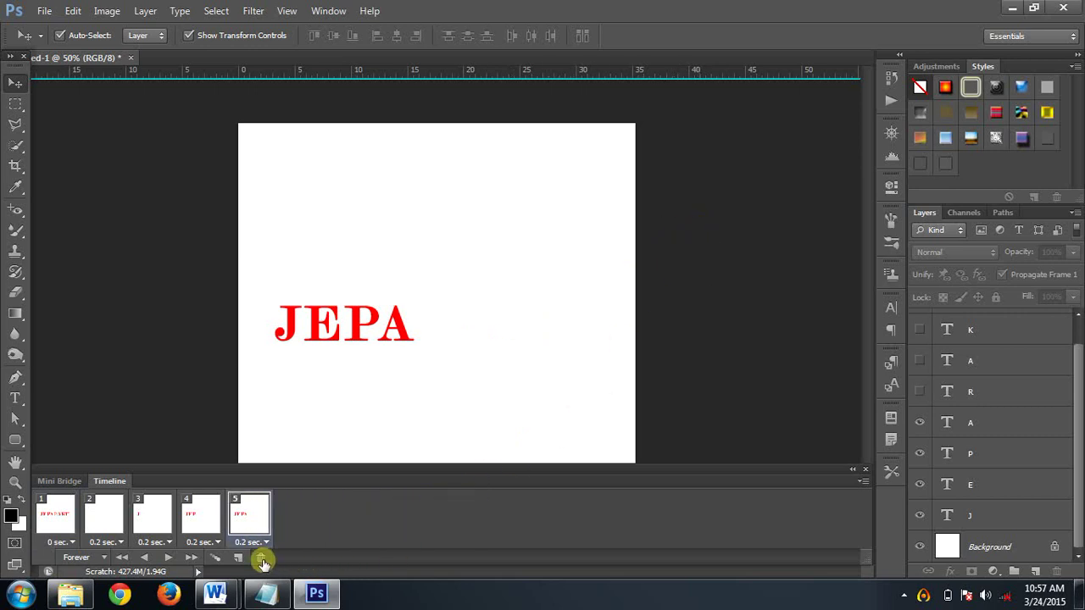
{"action": "left_click", "coordinate": [261, 558]}
{"action": "left_click", "coordinate": [261, 558]}
{"action": "left_click", "coordinate": [261, 558]}
{"action": "left_click", "coordinate": [261, 558]}
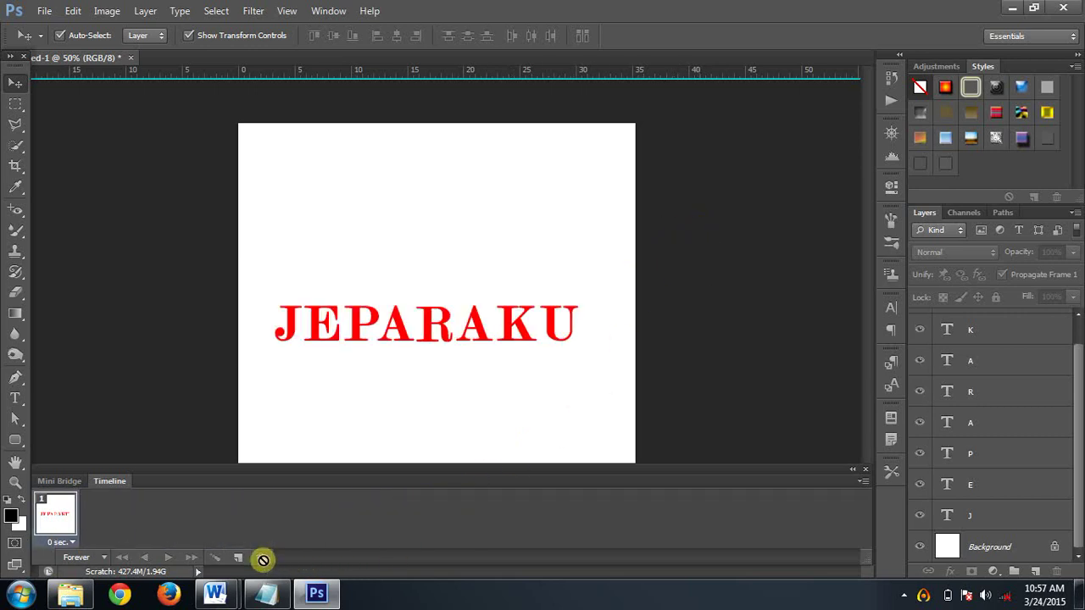
{"action": "left_click", "coordinate": [988, 334]}
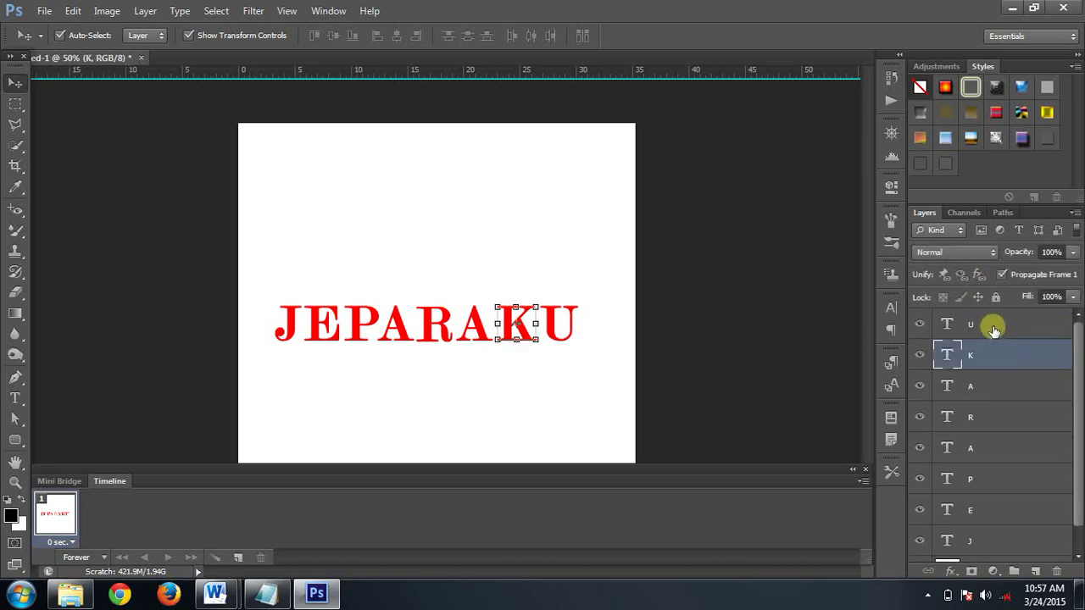
{"action": "left_click", "coordinate": [993, 329], "text": "shift"}
{"action": "left_click", "coordinate": [988, 374], "text": "shift"}
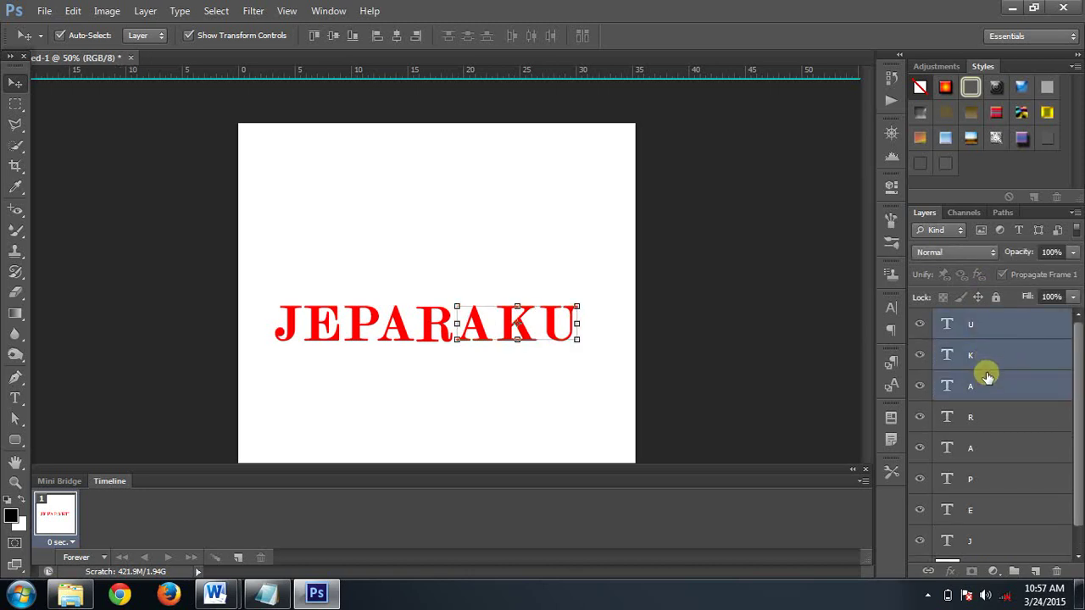
{"action": "left_click", "coordinate": [983, 416], "text": "shift"}
- Add the A, P, E and J layers to the selection and delete all the letter layers
{"action": "scroll", "coordinate": [1010, 377], "scroll_direction": "down", "scroll_amount": 1}
{"action": "left_click", "coordinate": [981, 420], "text": "shift"}
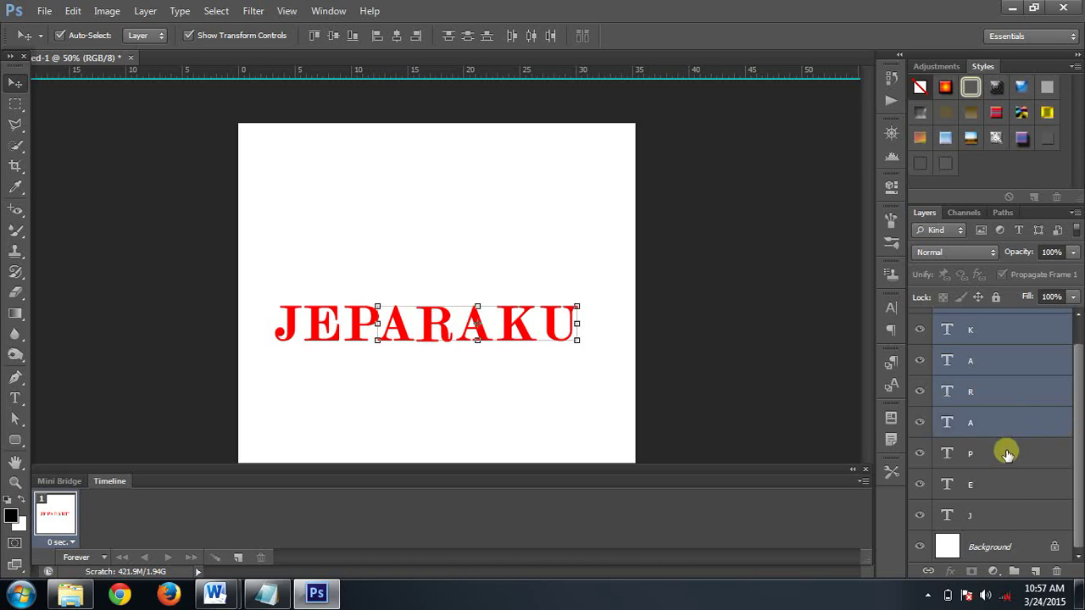
{"action": "left_click", "coordinate": [1004, 454], "text": "shift"}
{"action": "left_click", "coordinate": [992, 476], "text": "shift"}
{"action": "left_click", "coordinate": [988, 509], "text": "shift"}
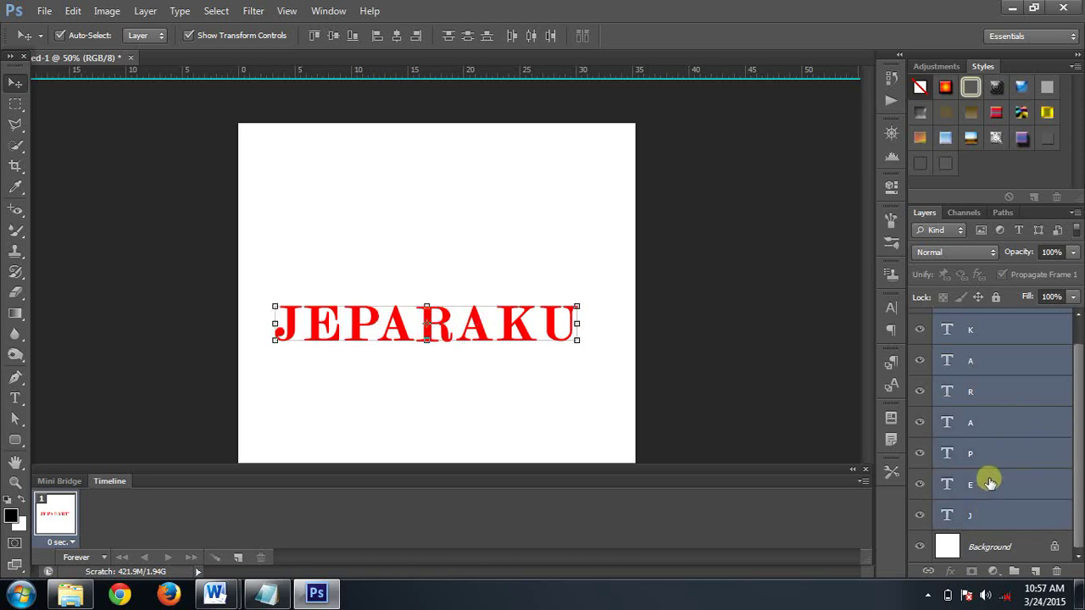
{"action": "right_click", "coordinate": [997, 319]}
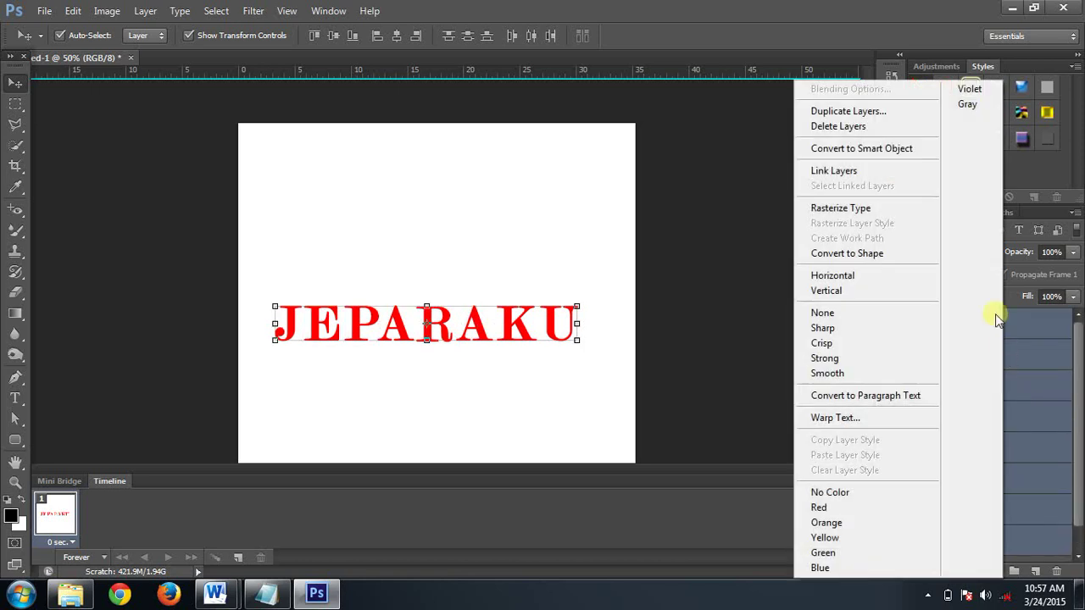
{"action": "left_click", "coordinate": [851, 128]}
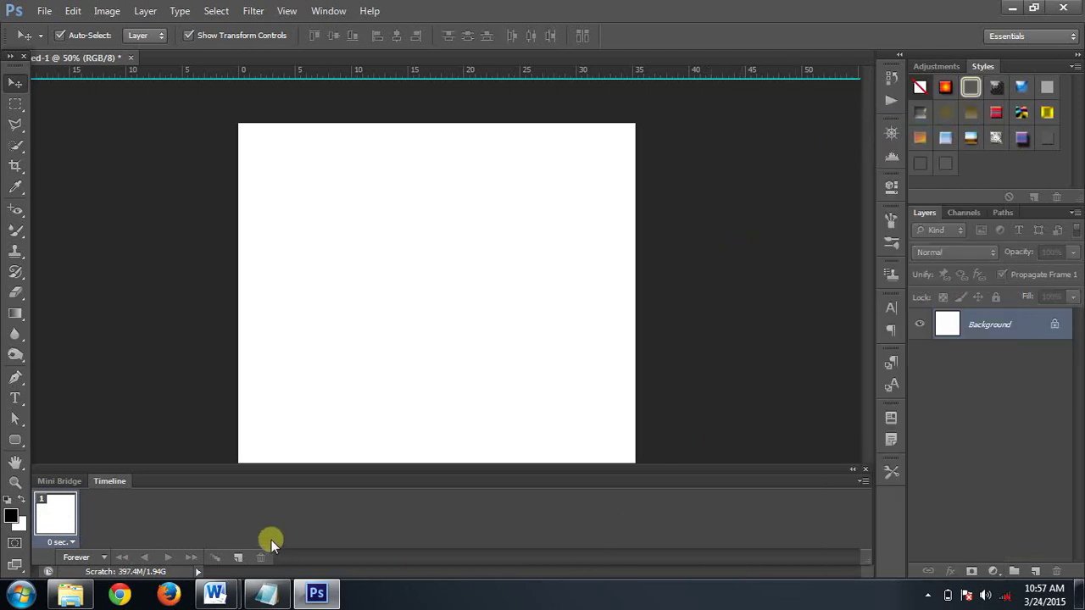
- Add a 'Jeparaku.com' text layer and move it to the canvas centre
{"action": "left_click", "coordinate": [14, 397]}
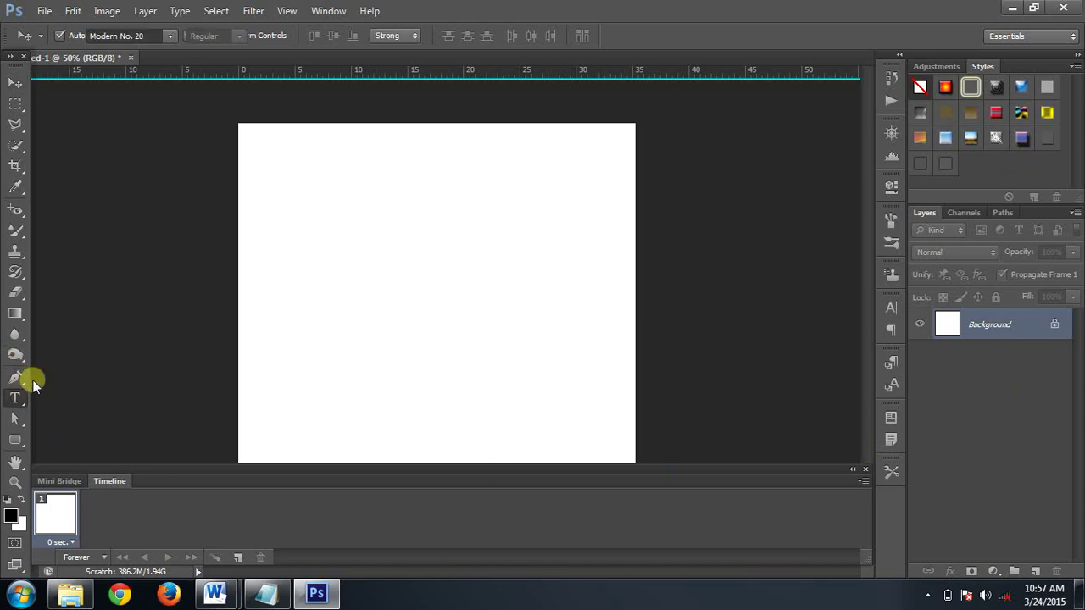
{"action": "left_click", "coordinate": [311, 253]}
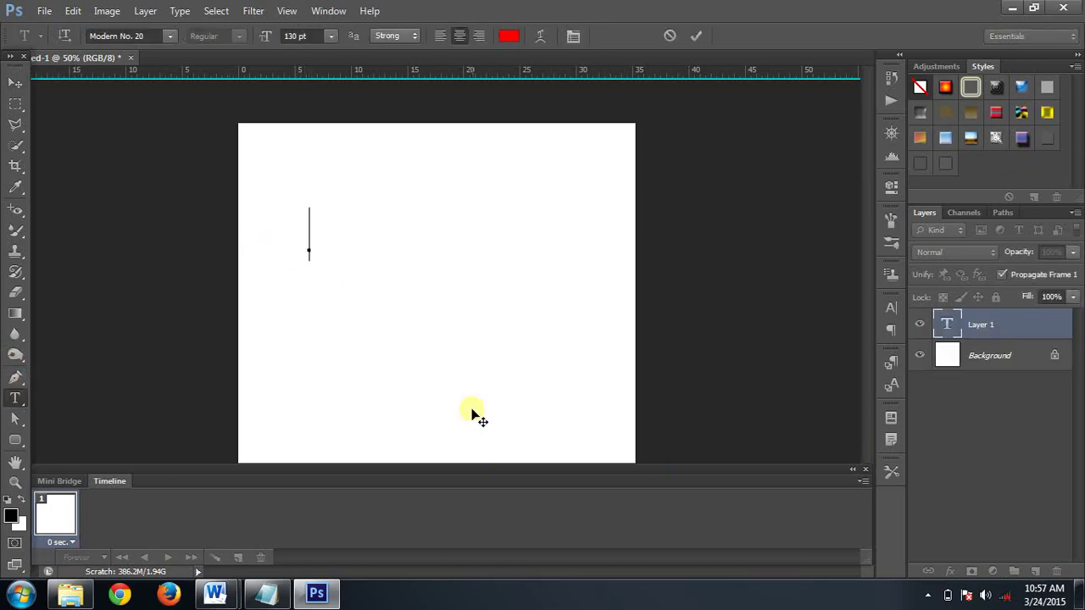
{"action": "type", "text": "Je"}
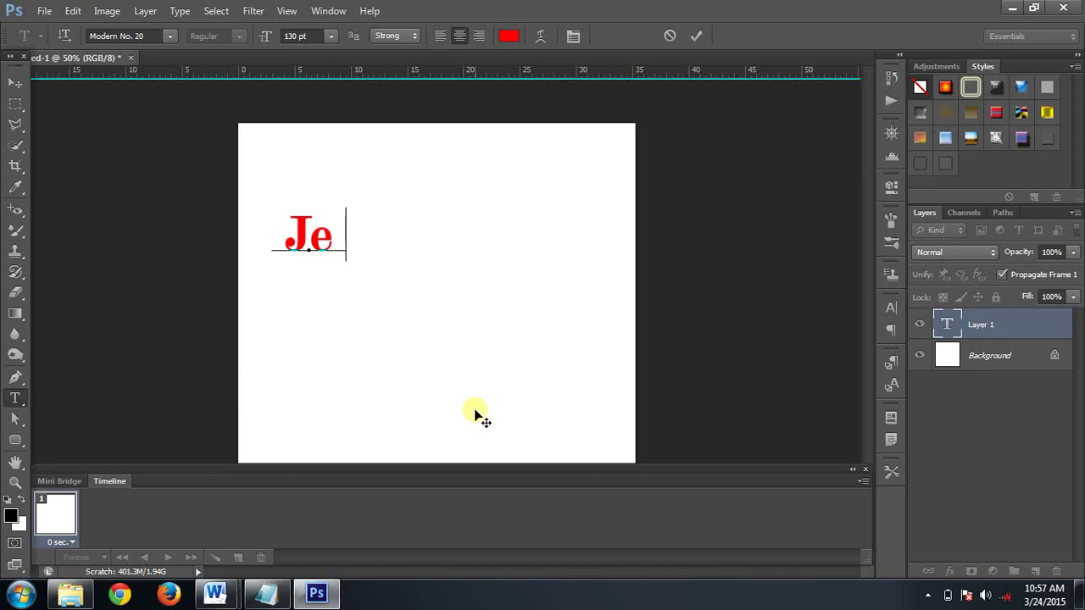
{"action": "type", "text": "paraku"}
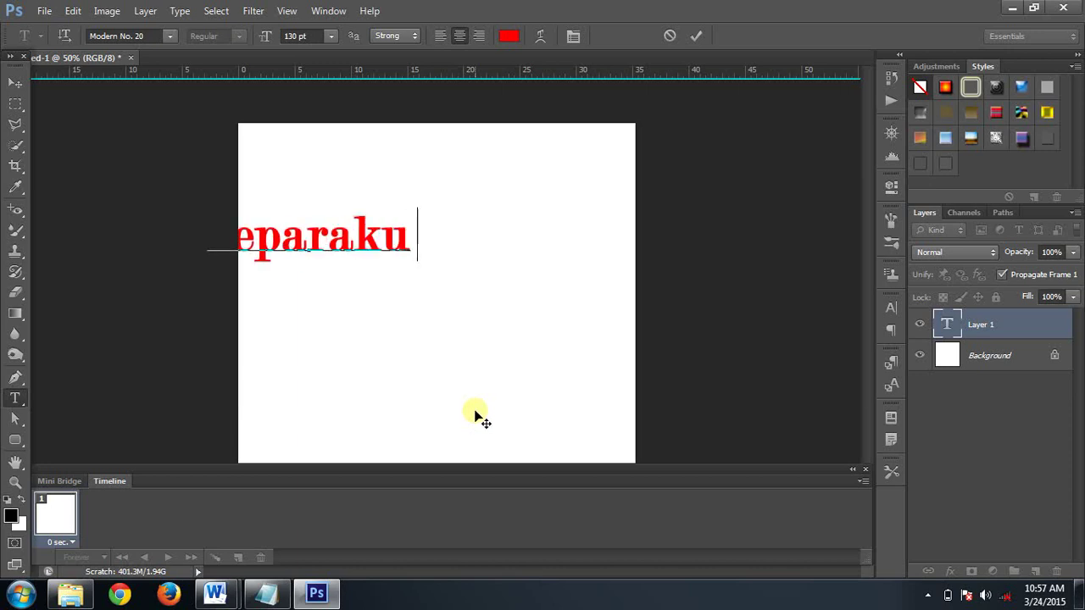
{"action": "type", "text": ".com"}
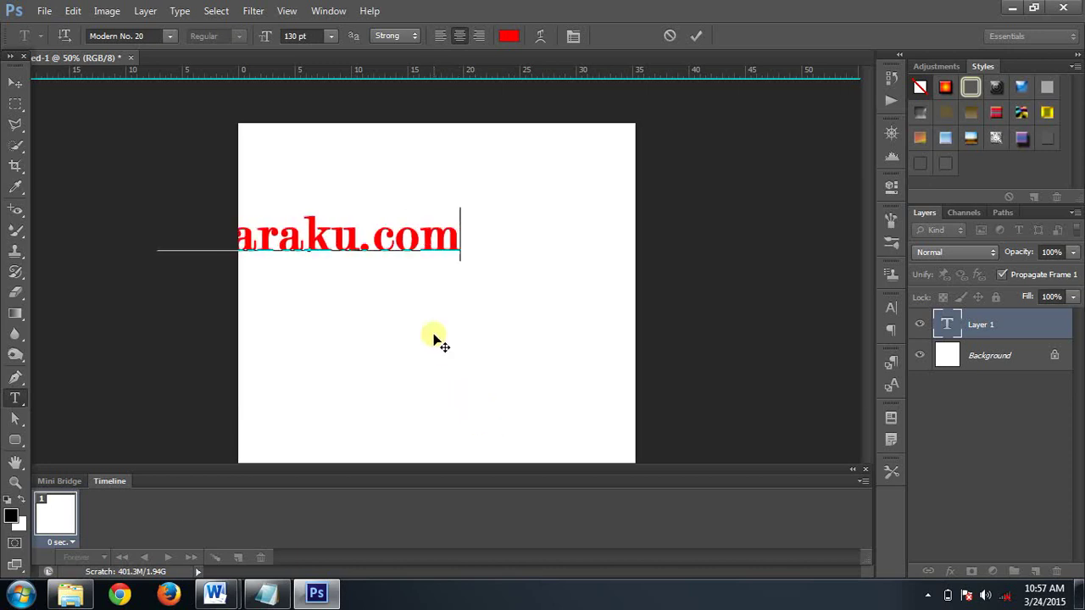
{"action": "mouse_move", "coordinate": [460, 314]}
{"action": "left_mouse_down"}
{"action": "mouse_move", "coordinate": [545, 322]}
{"action": "mouse_move", "coordinate": [566, 339]}
{"action": "left_mouse_up"}
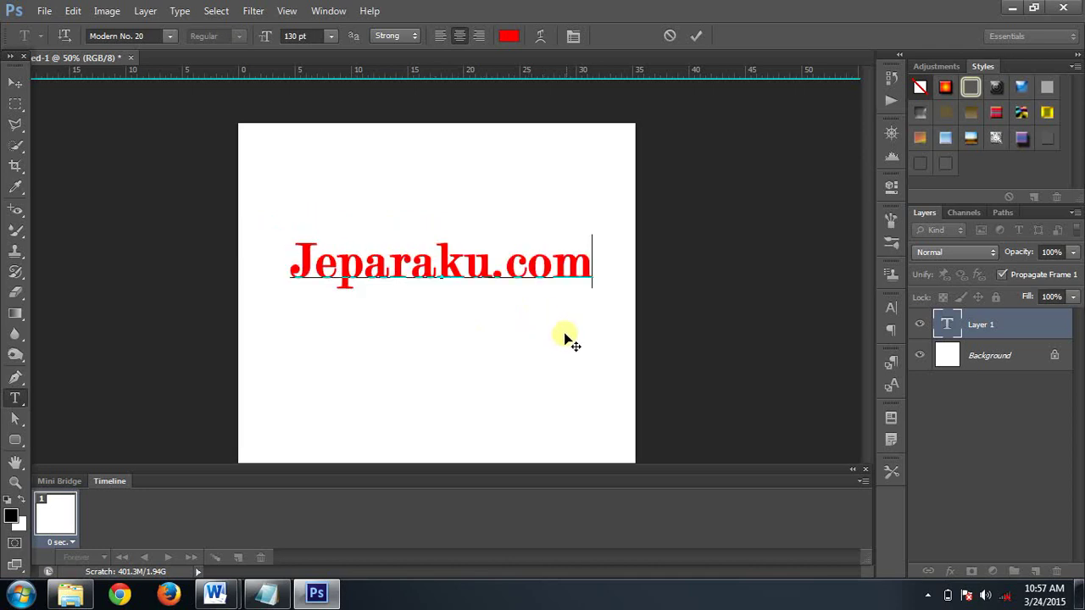
{"action": "key", "text": "ctrl+Return"}
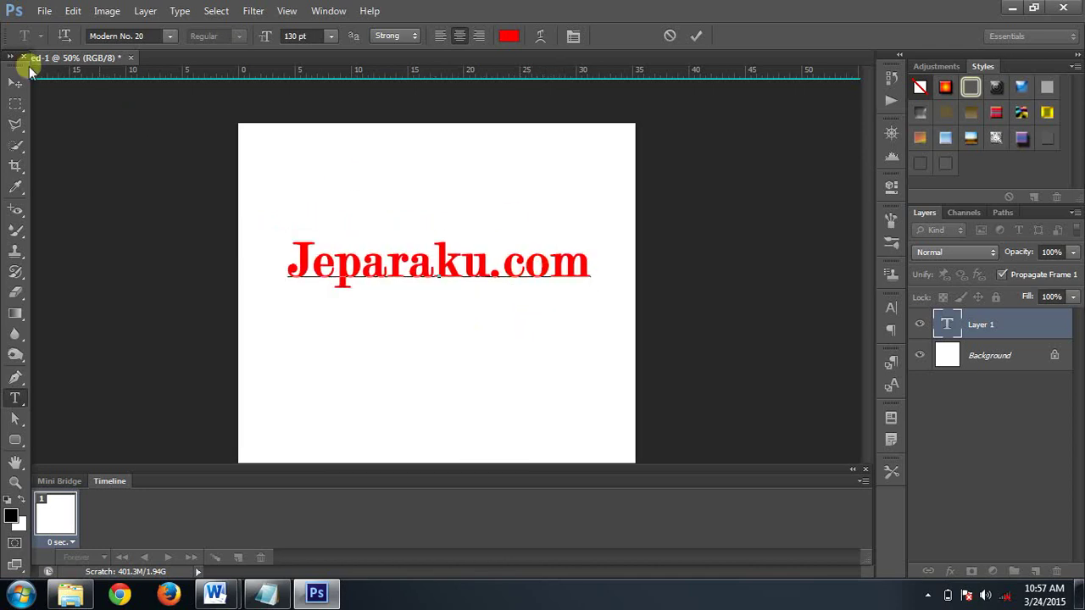
{"action": "left_click", "coordinate": [15, 82]}
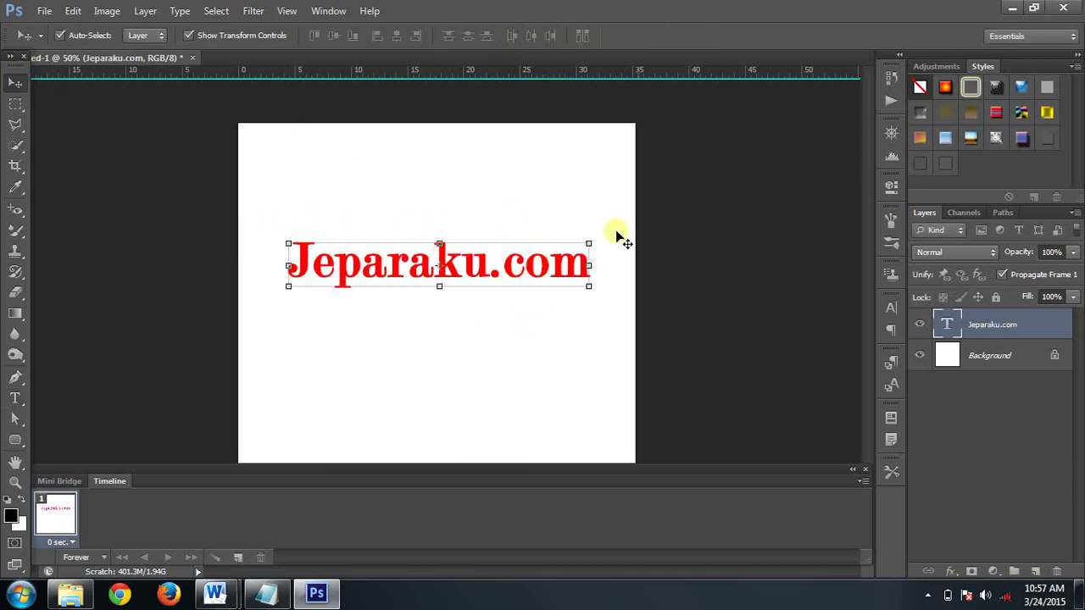
- Colour the Jeparaku.com text blue
{"action": "double_click", "coordinate": [947, 324]}
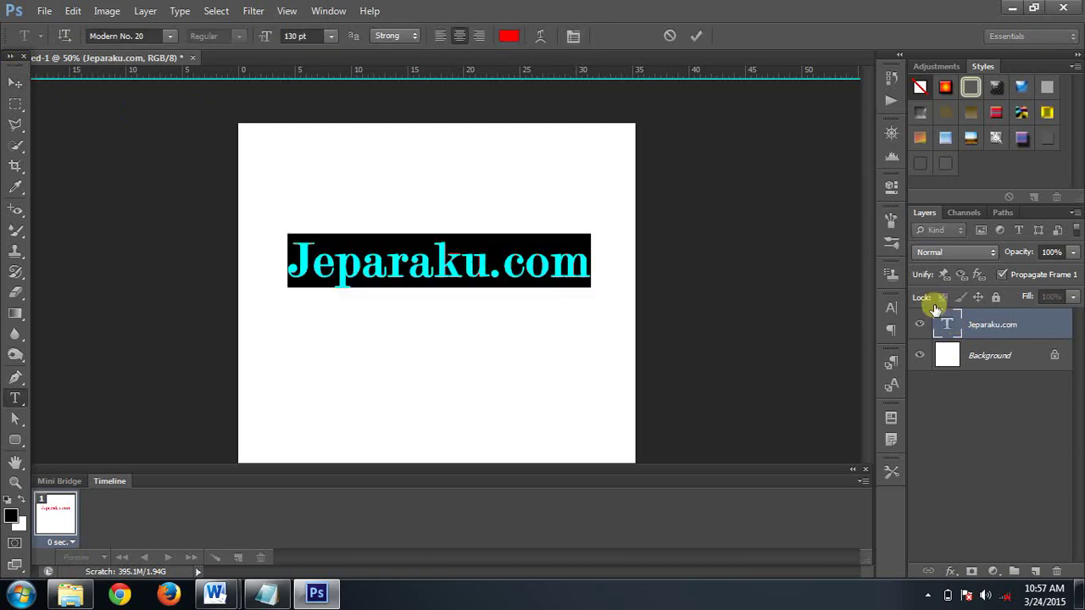
{"action": "left_click", "coordinate": [517, 36]}
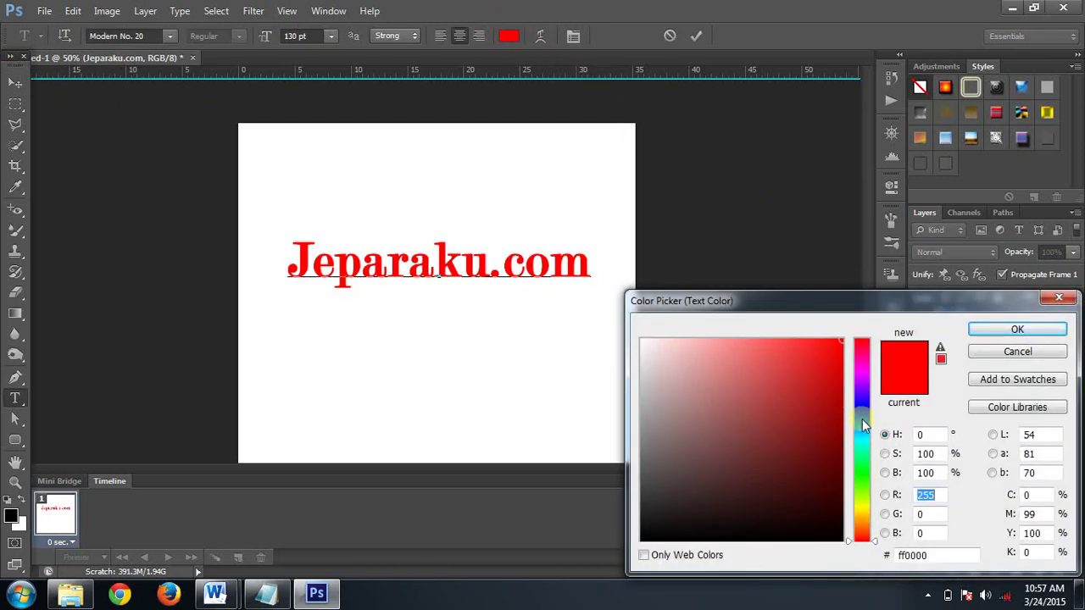
{"action": "left_click", "coordinate": [861, 409]}
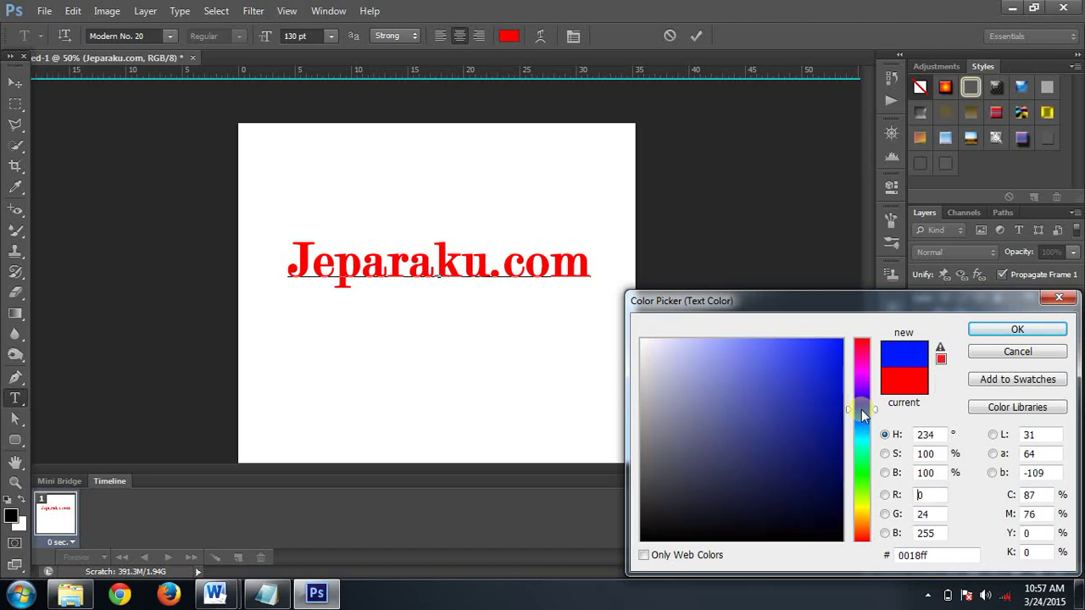
{"action": "left_click", "coordinate": [1017, 328]}
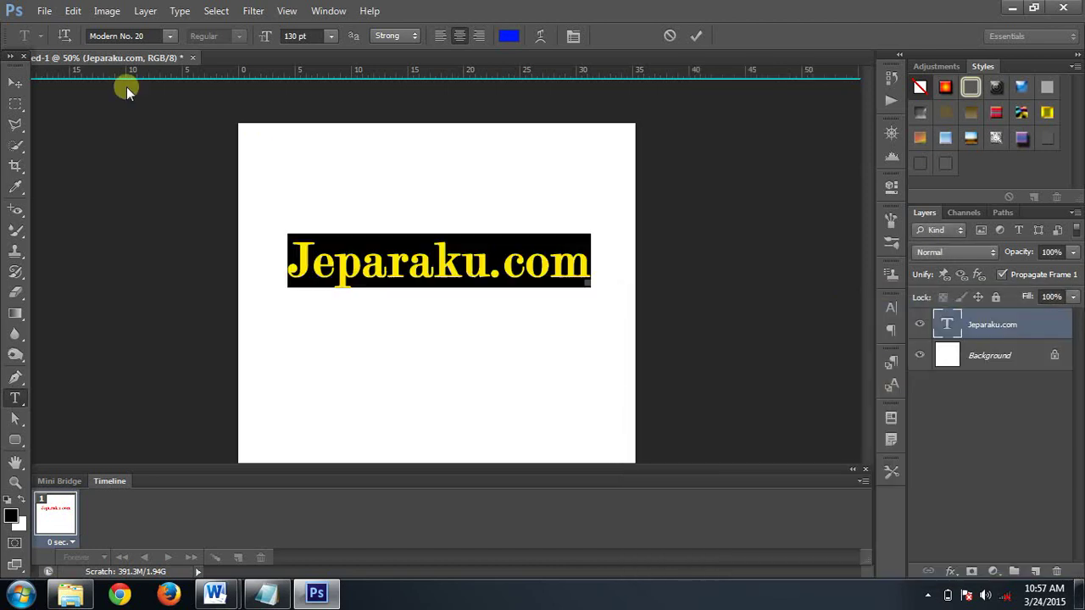
{"action": "left_click", "coordinate": [16, 82]}
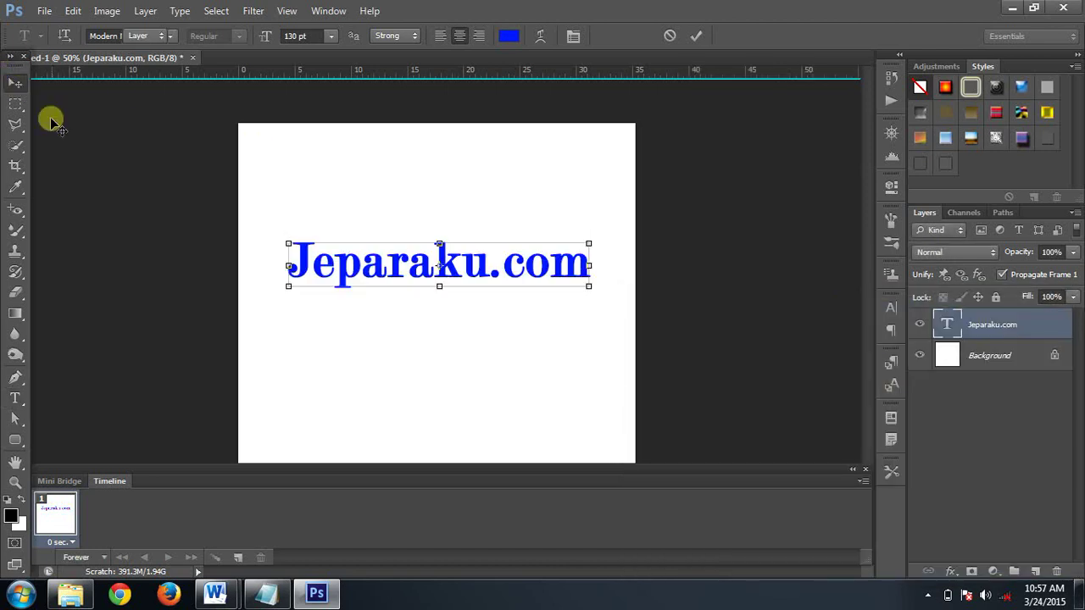
{"action": "left_click", "coordinate": [508, 266]}
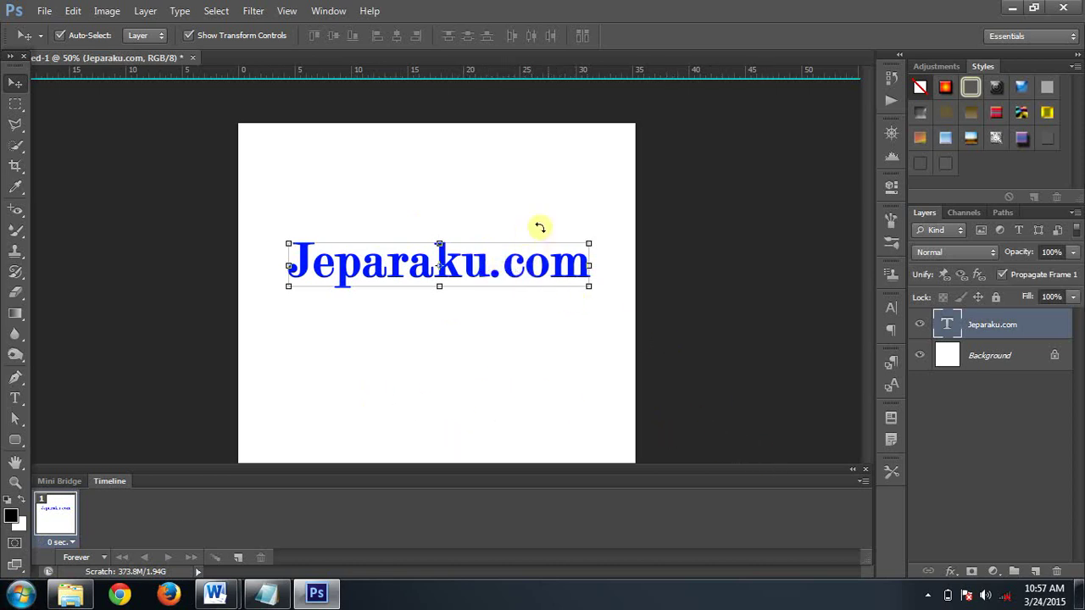
- Duplicate the Jeparaku.com layer to create 'Jeparaku.com copy'
{"action": "left_click", "coordinate": [704, 294]}
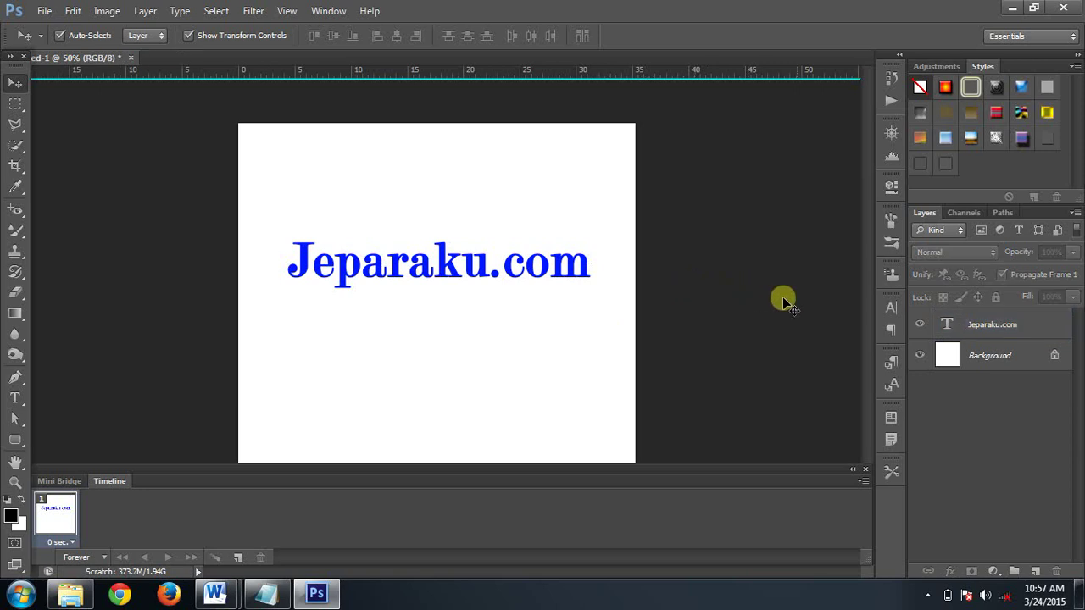
{"action": "left_click", "coordinate": [986, 324]}
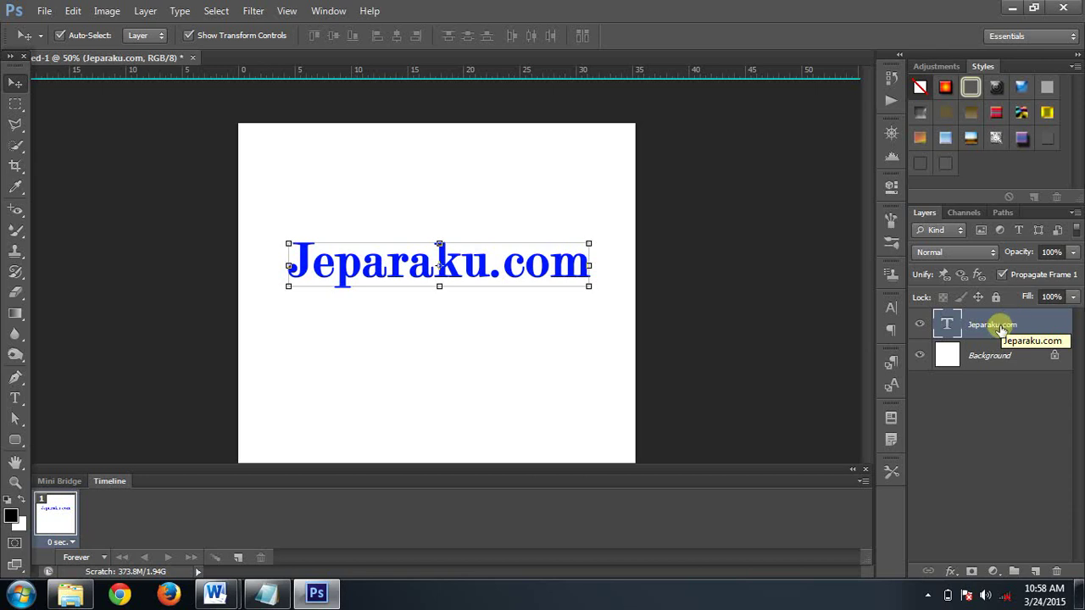
{"action": "right_click", "coordinate": [991, 329]}
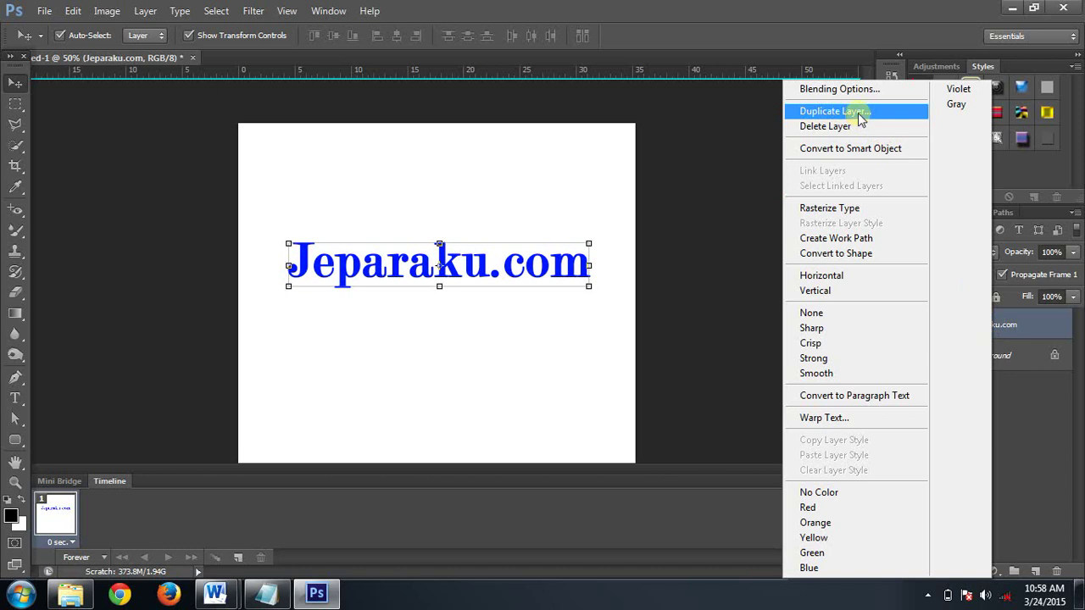
{"action": "left_click", "coordinate": [717, 175]}
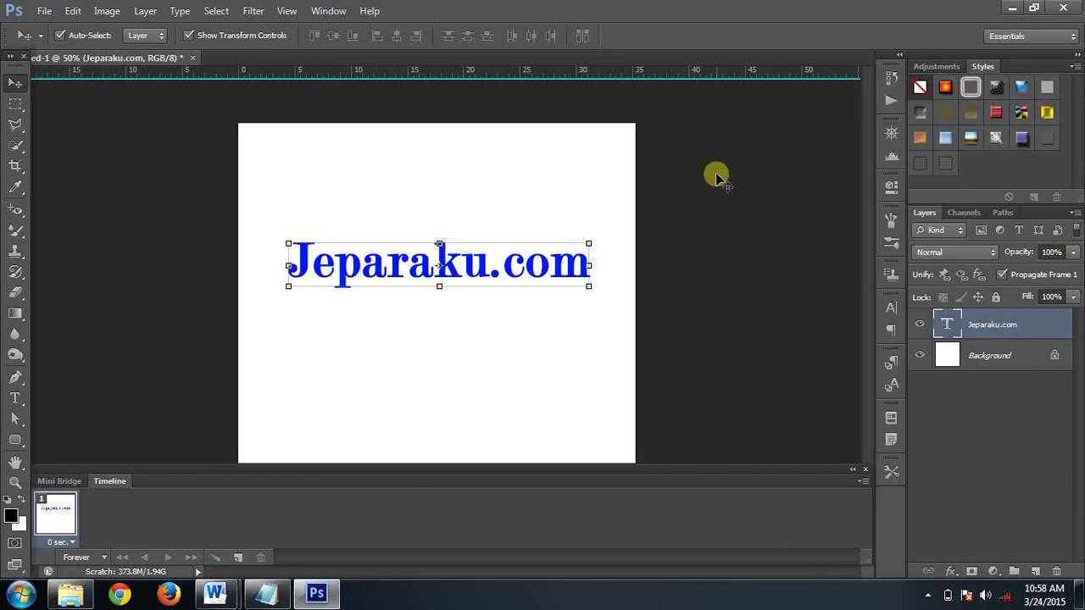
{"action": "right_click", "coordinate": [996, 323]}
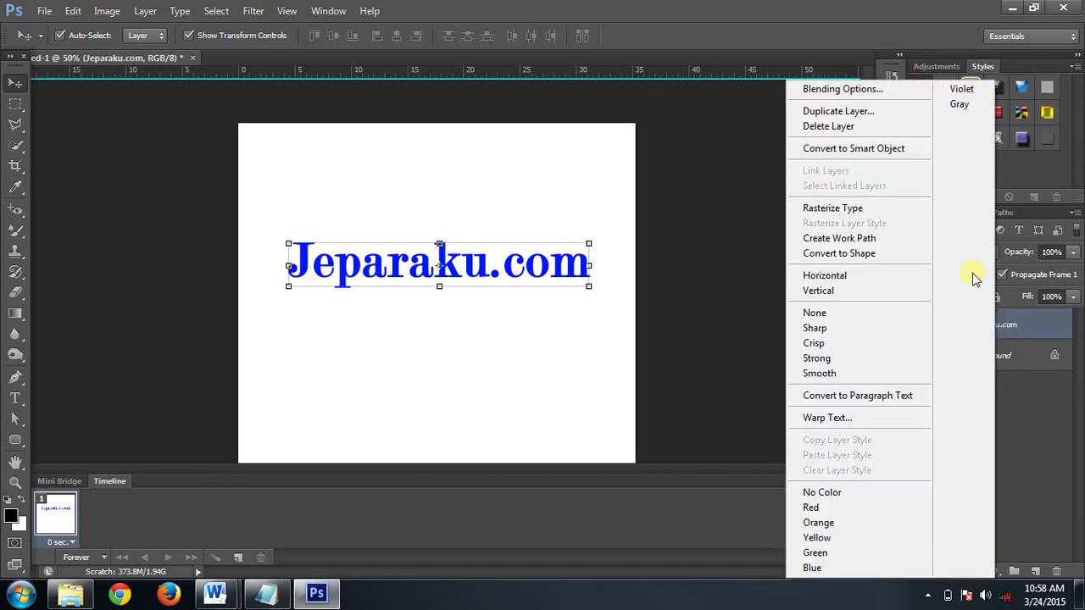
{"action": "left_click", "coordinate": [853, 110]}
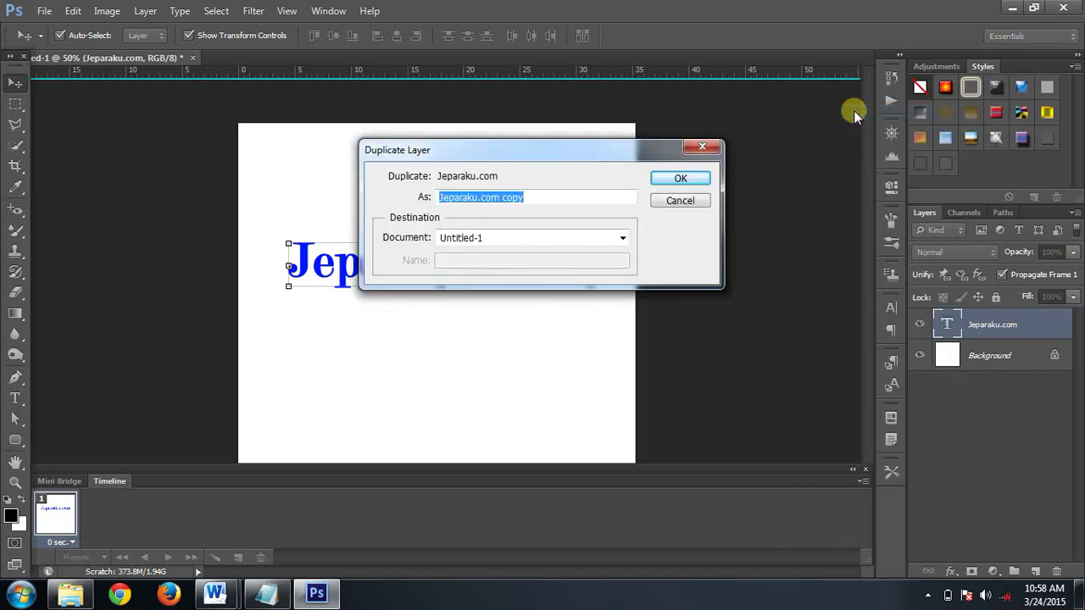
{"action": "left_click", "coordinate": [701, 181]}
- Duplicate the copy layer to create 'Jeparaku.com copy 2'
{"action": "left_click", "coordinate": [771, 254]}
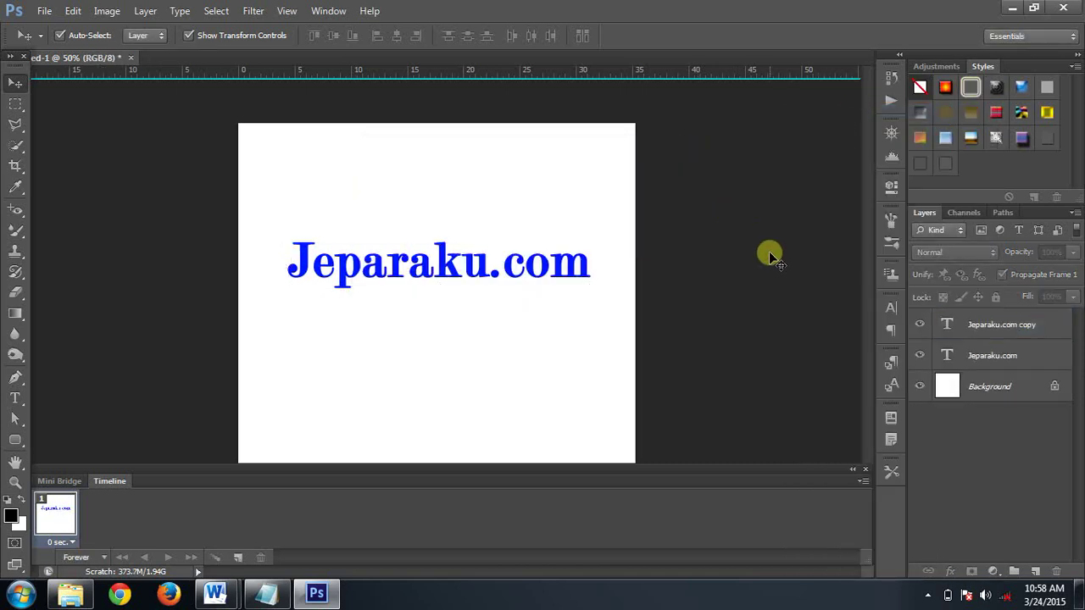
{"action": "left_click", "coordinate": [995, 323]}
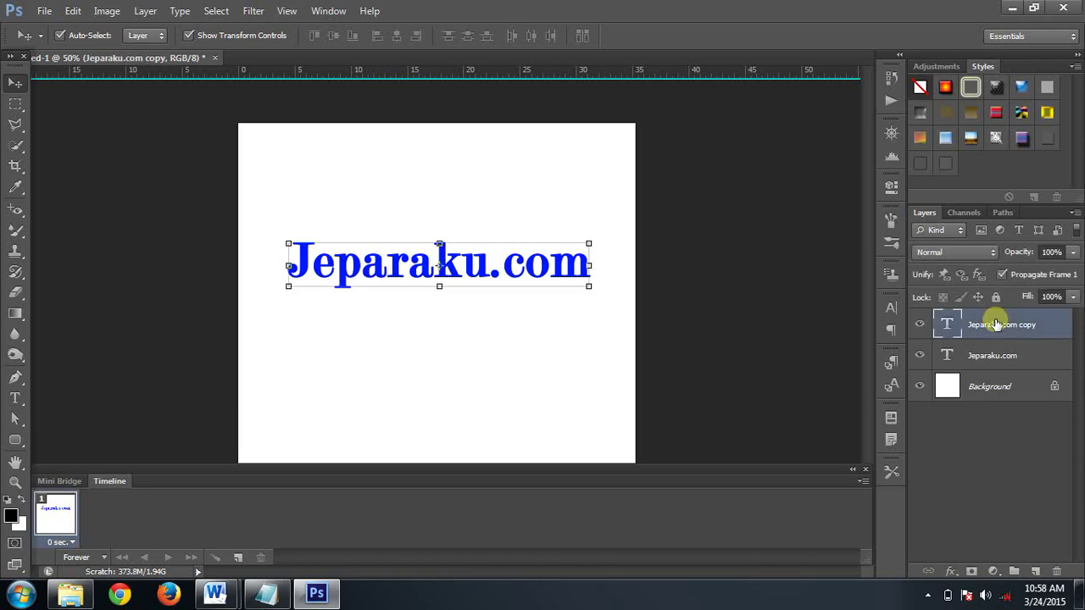
{"action": "right_click", "coordinate": [995, 324]}
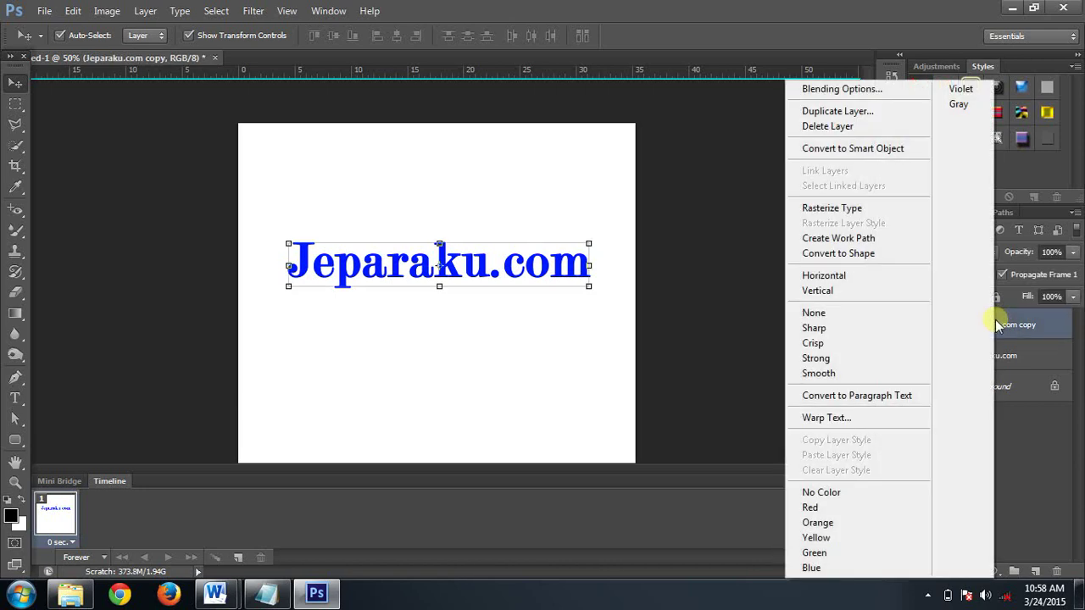
{"action": "left_click", "coordinate": [864, 115]}
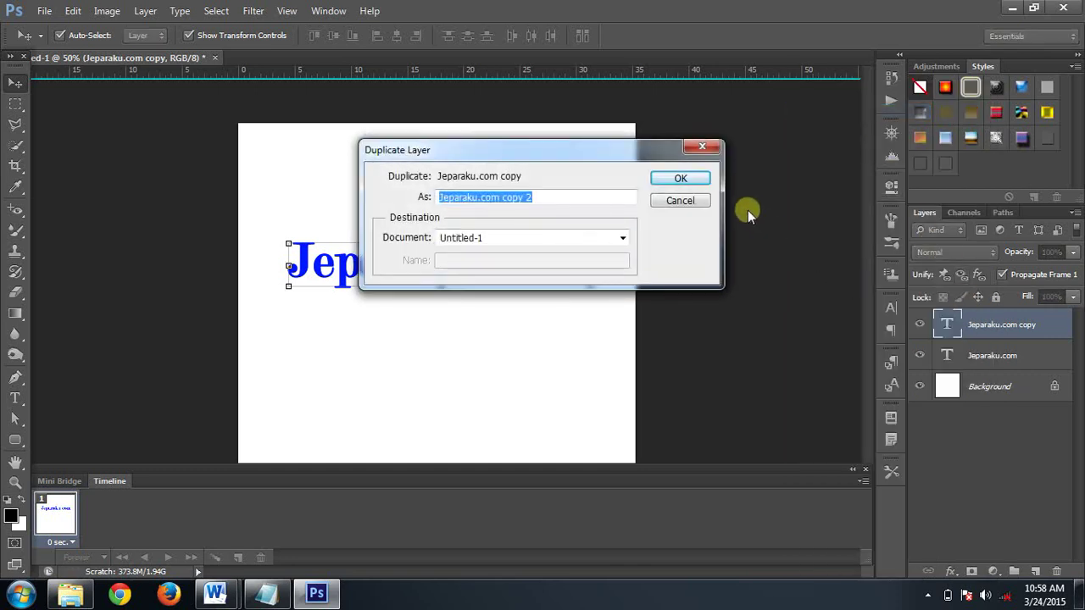
{"action": "left_click", "coordinate": [680, 179]}
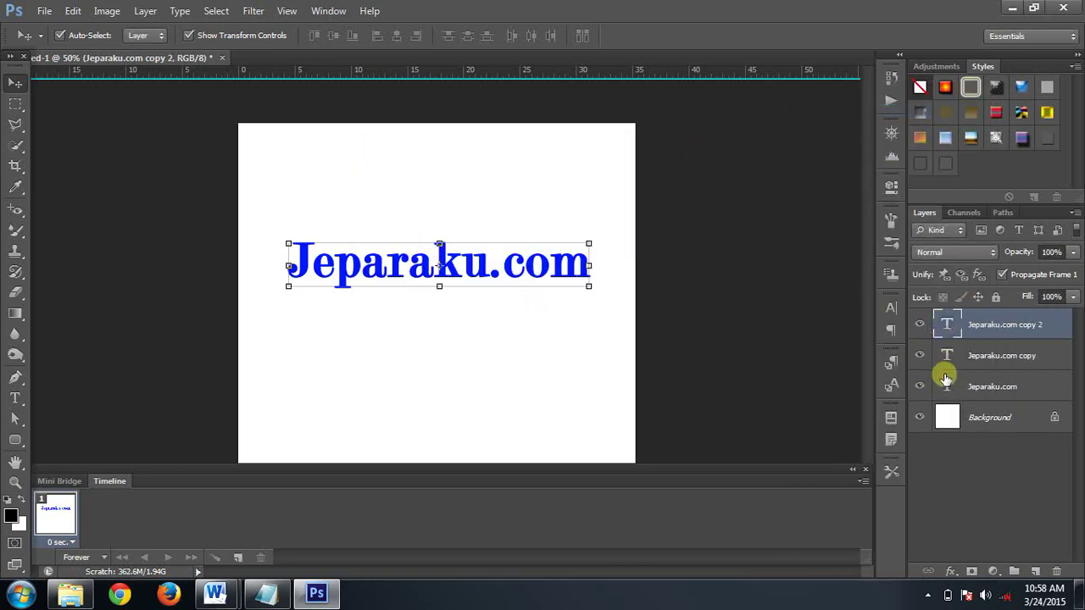
- Check the text layers' visibility and nudge the top copy text slightly upward
{"action": "left_click", "coordinate": [920, 323]}
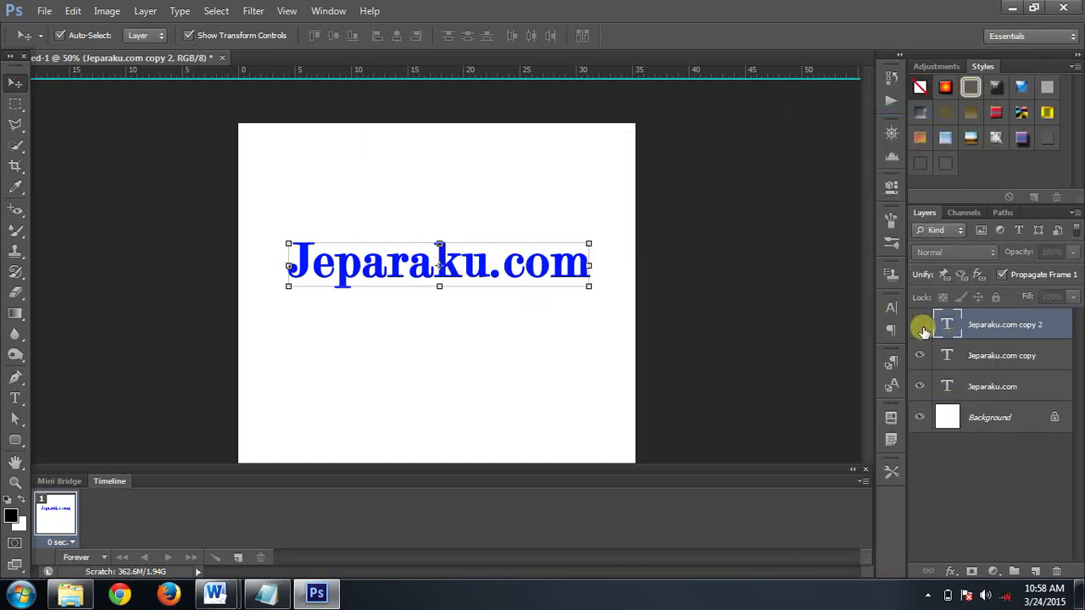
{"action": "left_click", "coordinate": [920, 355]}
{"action": "left_click", "coordinate": [919, 385]}
{"action": "left_click", "coordinate": [920, 386]}
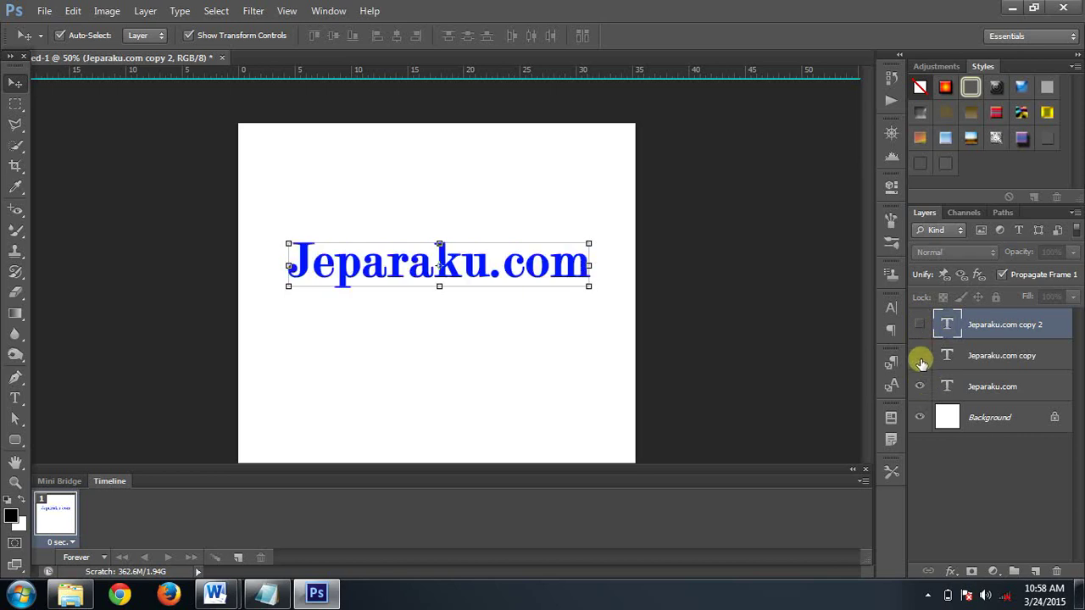
{"action": "left_click", "coordinate": [919, 355]}
{"action": "left_click", "coordinate": [920, 323]}
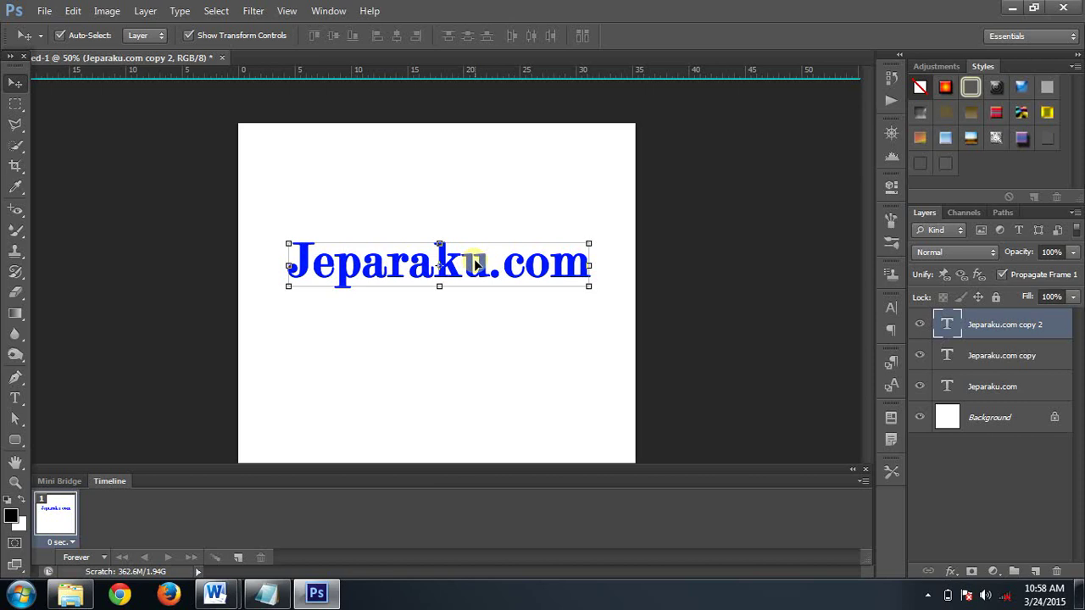
{"action": "left_click_drag", "start_coordinate": [475, 265], "coordinate": [478, 240]}
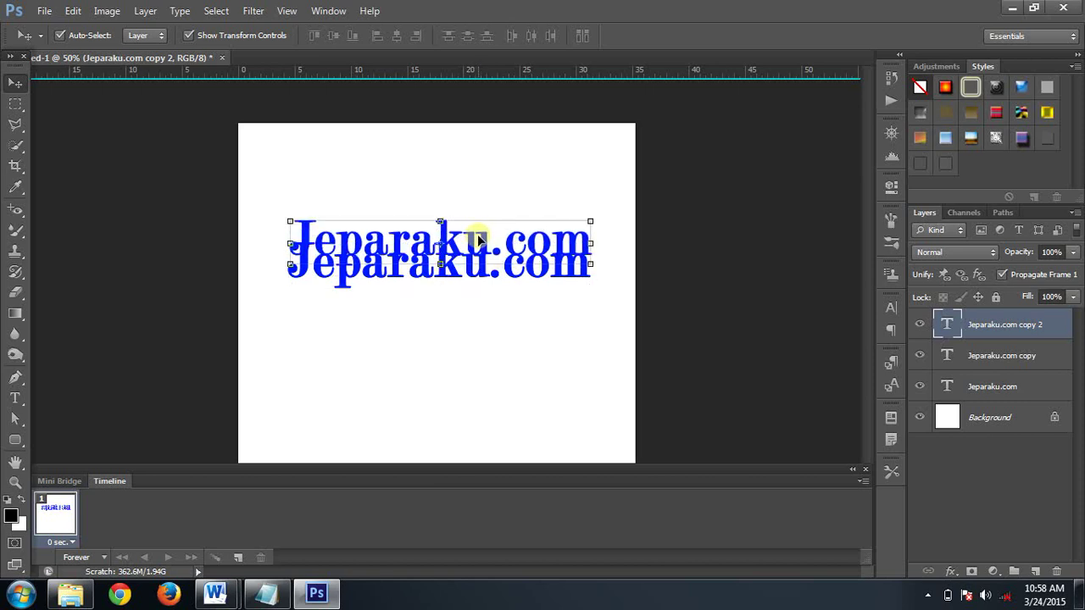
- Leave Jeparaku.com copy 2 hidden and select the Jeparaku.com copy layer
{"action": "left_click", "coordinate": [913, 331]}
{"action": "left_click", "coordinate": [731, 303]}
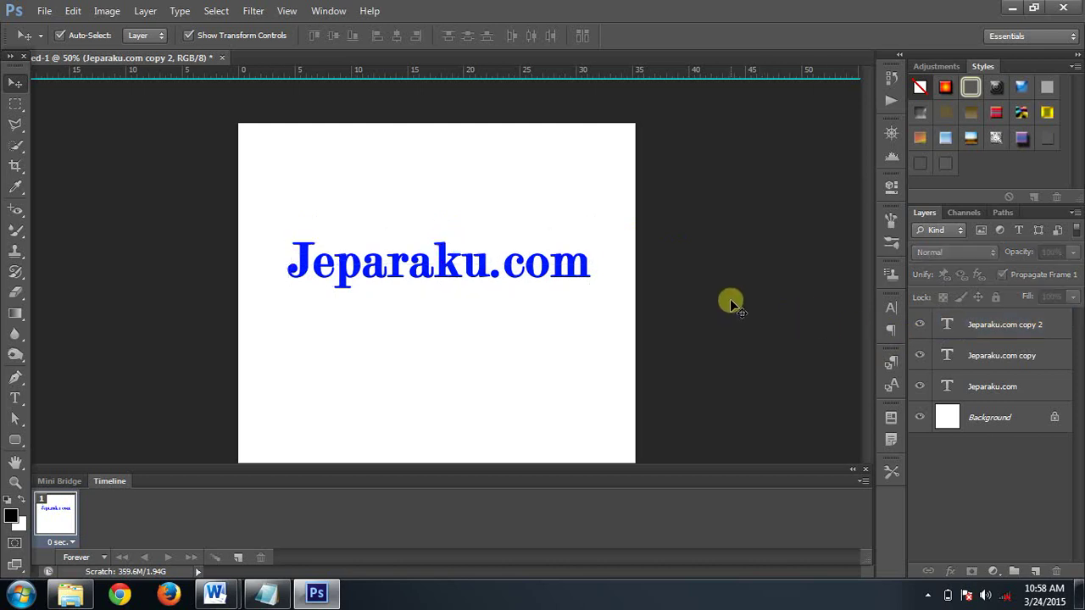
{"action": "left_click", "coordinate": [957, 324]}
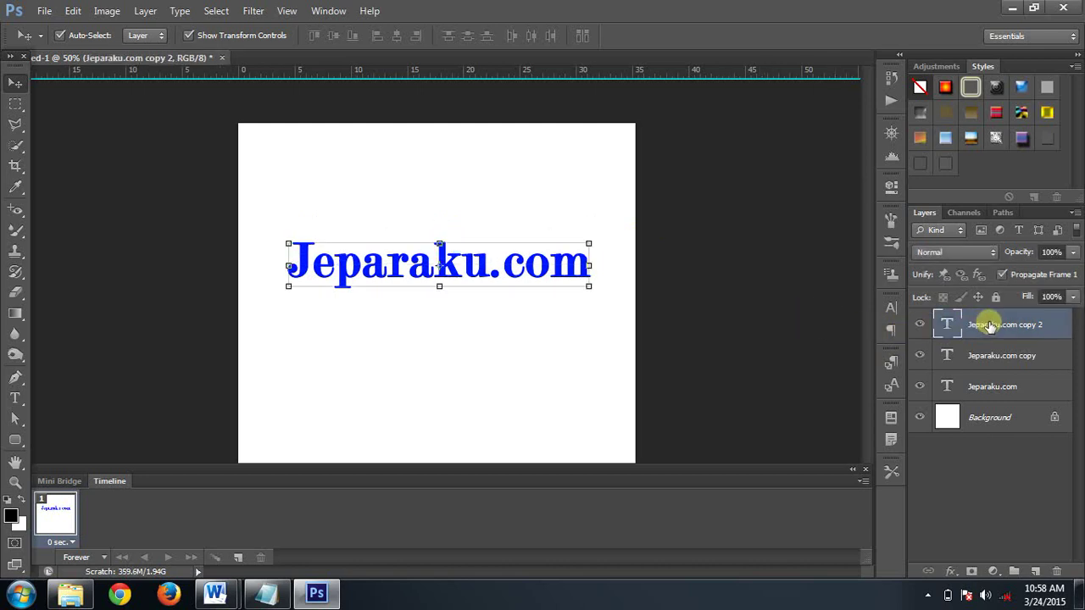
{"action": "left_click", "coordinate": [920, 385]}
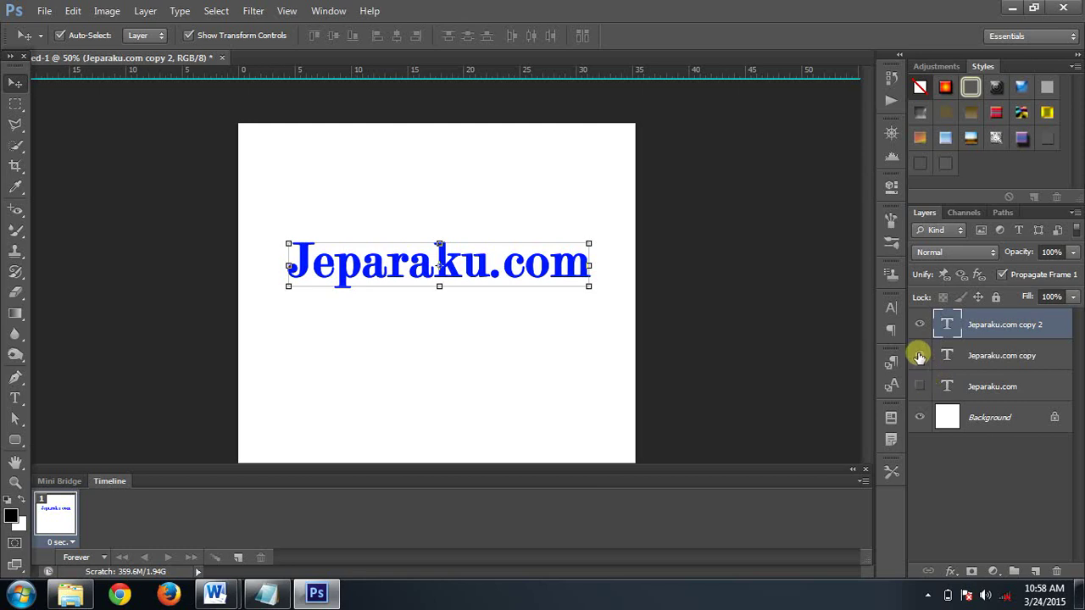
{"action": "left_click", "coordinate": [920, 385]}
{"action": "left_click", "coordinate": [920, 324]}
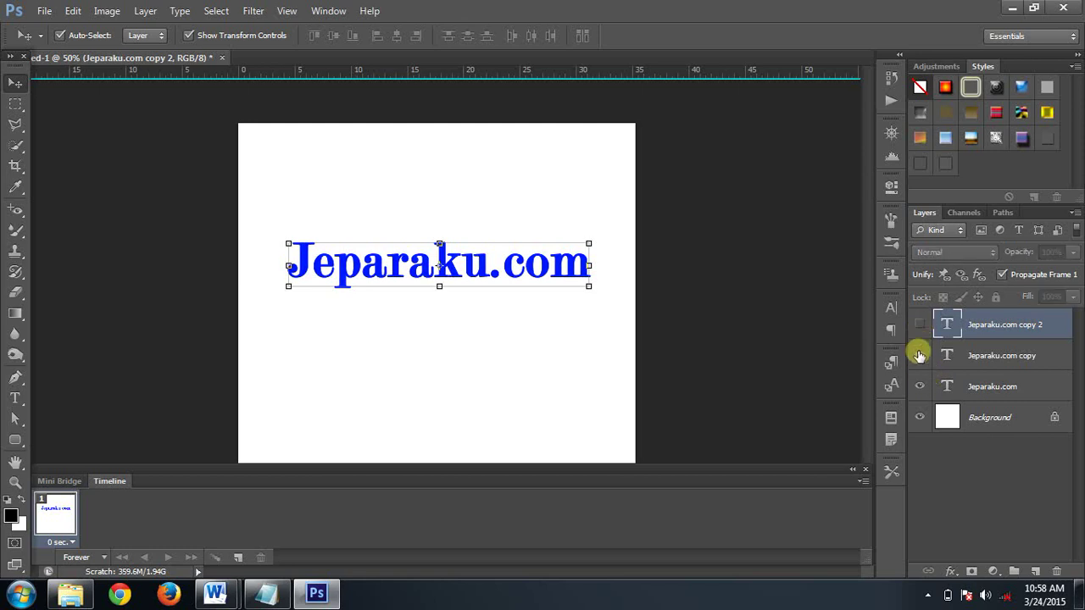
{"action": "left_click", "coordinate": [976, 355]}
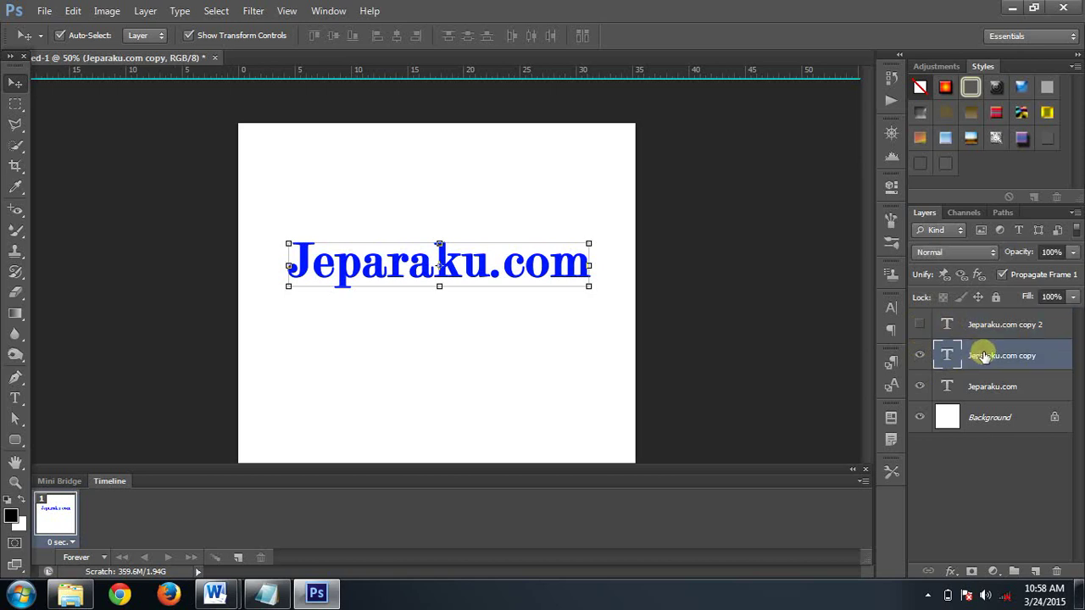
{"action": "left_click", "coordinate": [806, 332]}
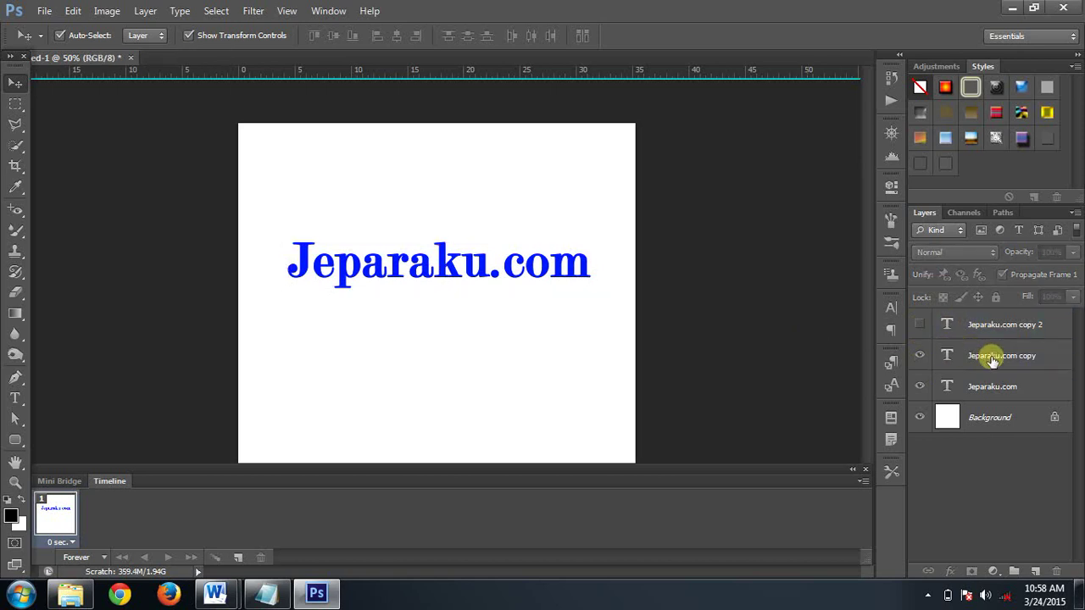
- Rotate the Jeparaku.com copy text about 2.6° with Free Transform and apply it
{"action": "left_click", "coordinate": [992, 359]}
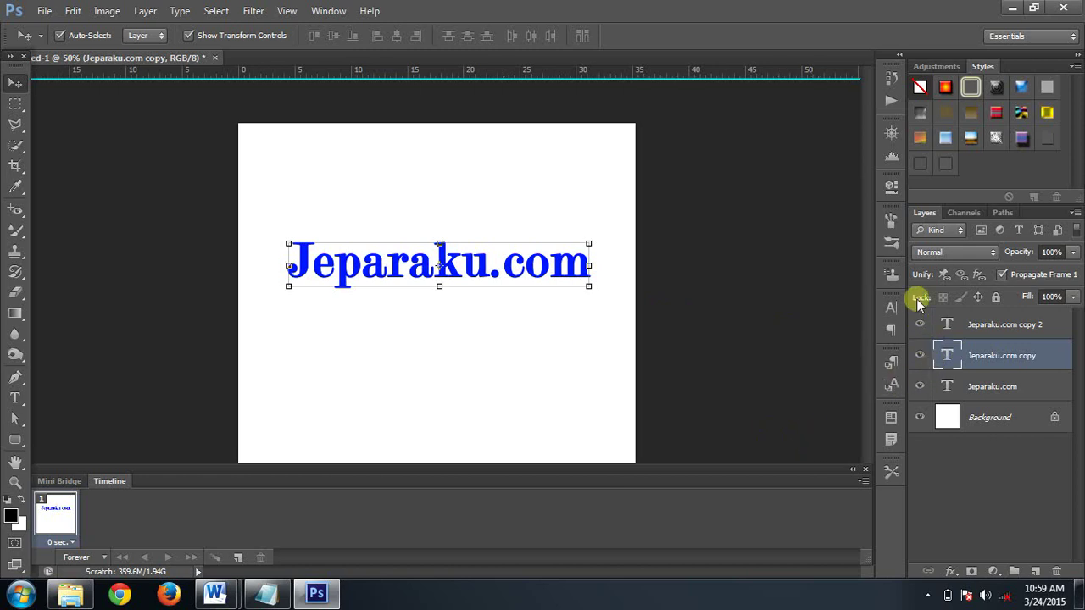
{"action": "left_click", "coordinate": [919, 324]}
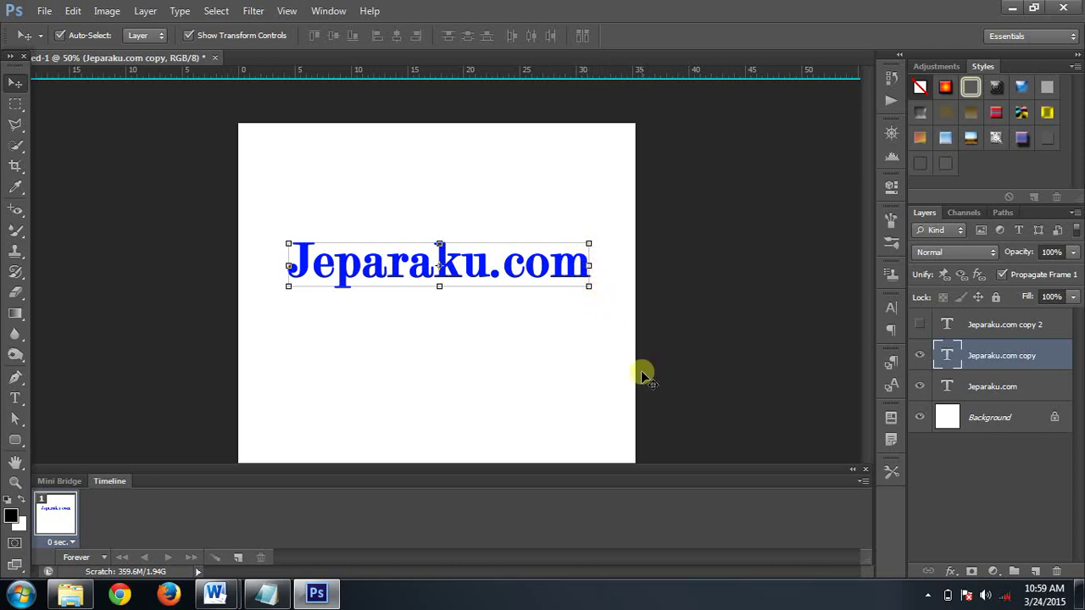
{"action": "key", "text": "ctrl+plus"}
{"action": "key", "text": "ctrl+plus"}
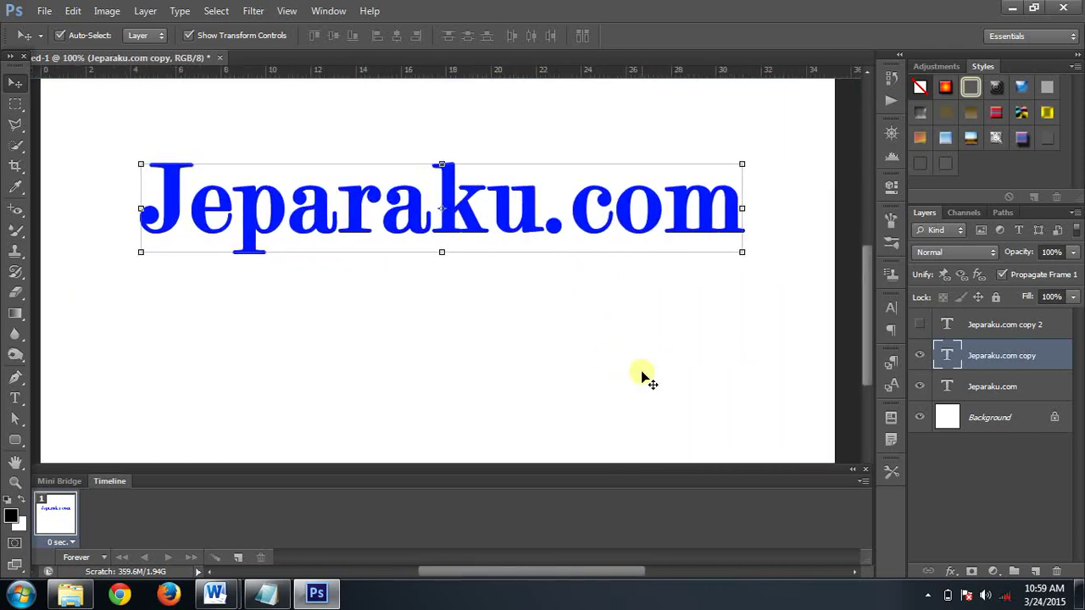
{"action": "scroll", "coordinate": [730, 349], "scroll_direction": "up", "scroll_amount": 1}
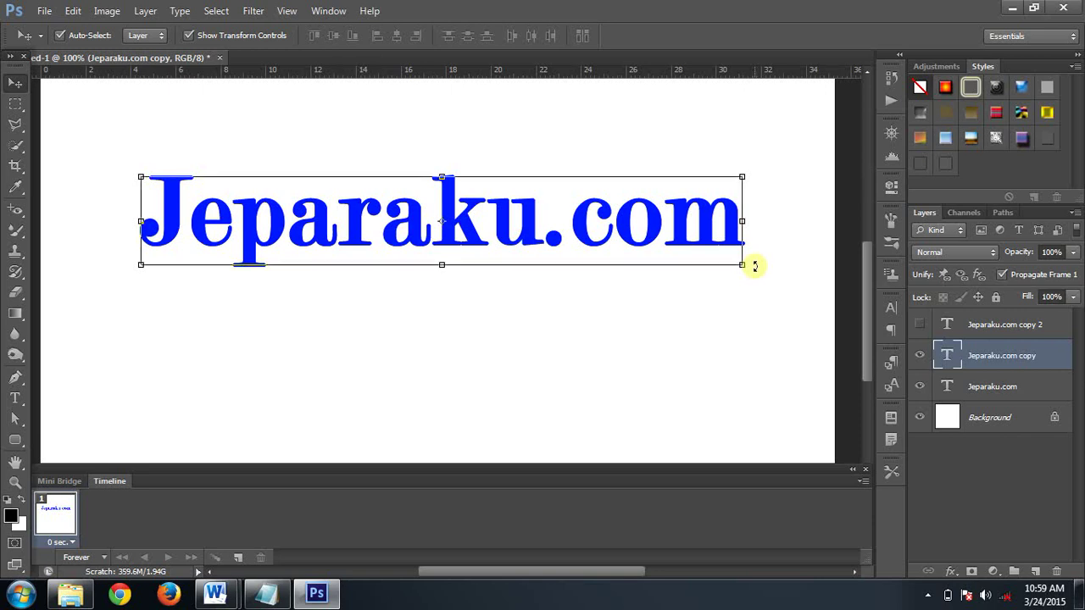
{"action": "left_click", "coordinate": [754, 266]}
{"action": "left_click_drag", "start_coordinate": [753, 269], "coordinate": [758, 286]}
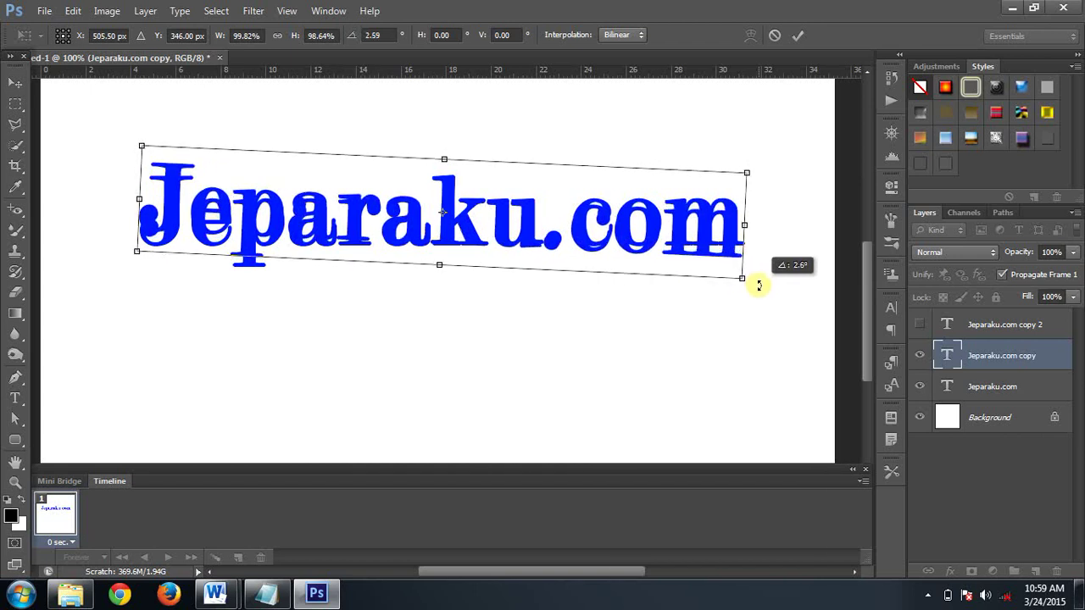
{"action": "left_click_drag", "start_coordinate": [758, 285], "coordinate": [758, 286]}
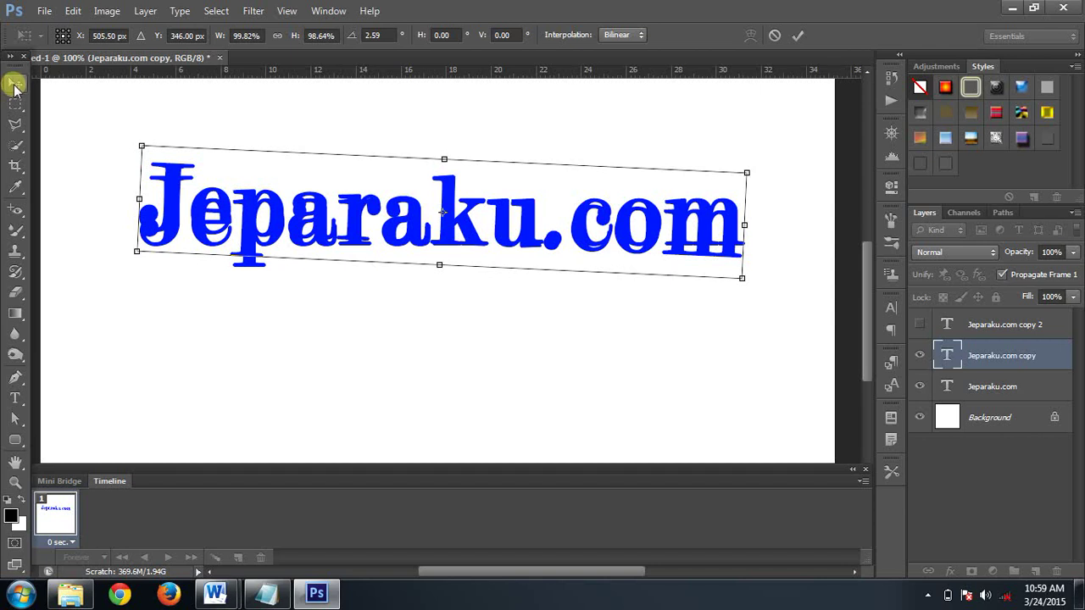
{"action": "left_click", "coordinate": [15, 86]}
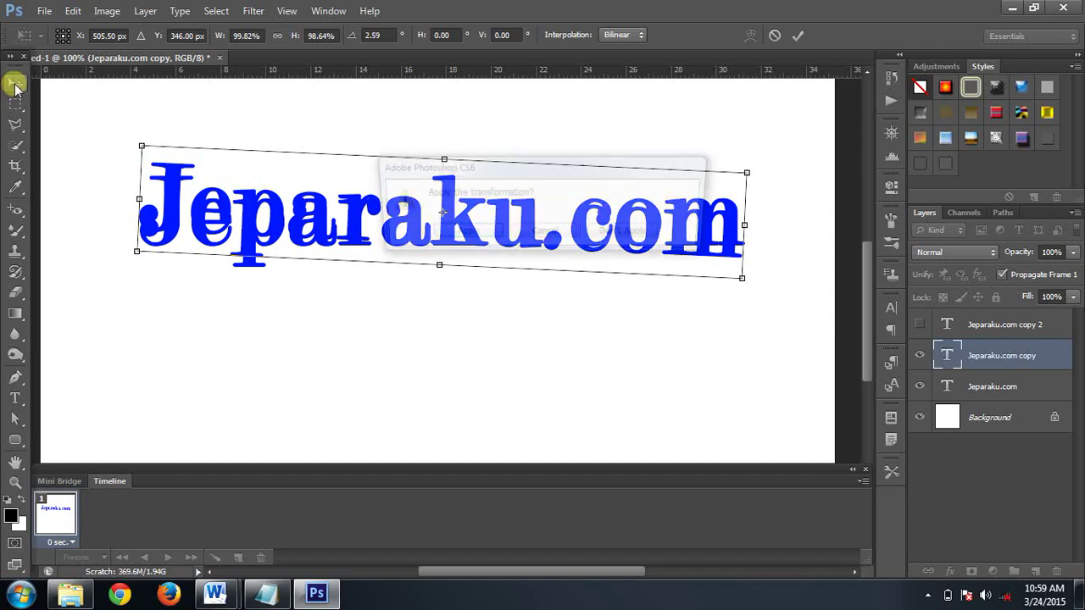
{"action": "left_click", "coordinate": [449, 235]}
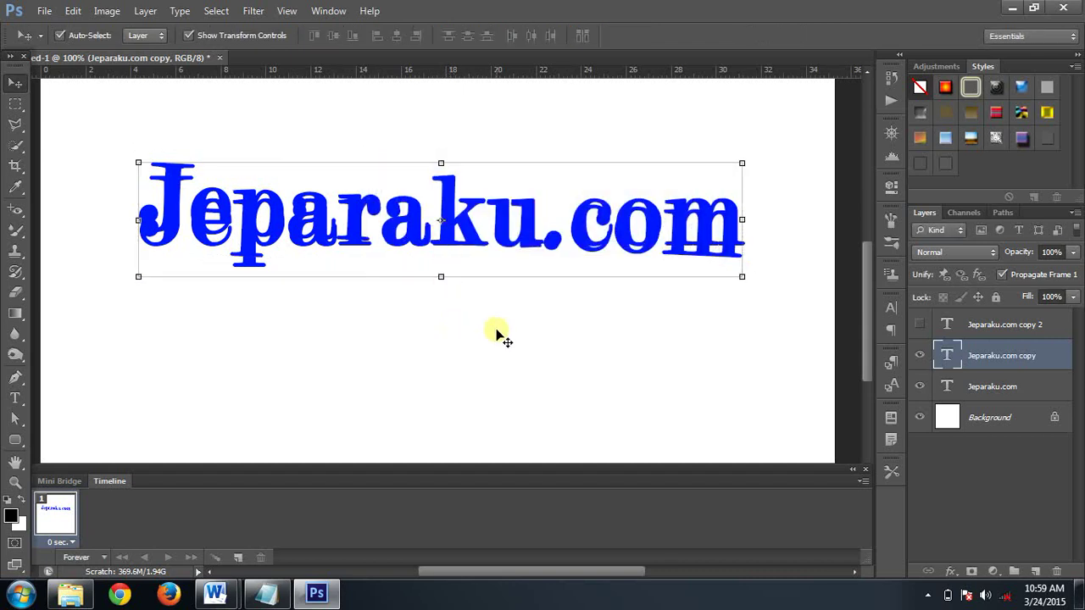
{"action": "key", "text": "ctrl+minus"}
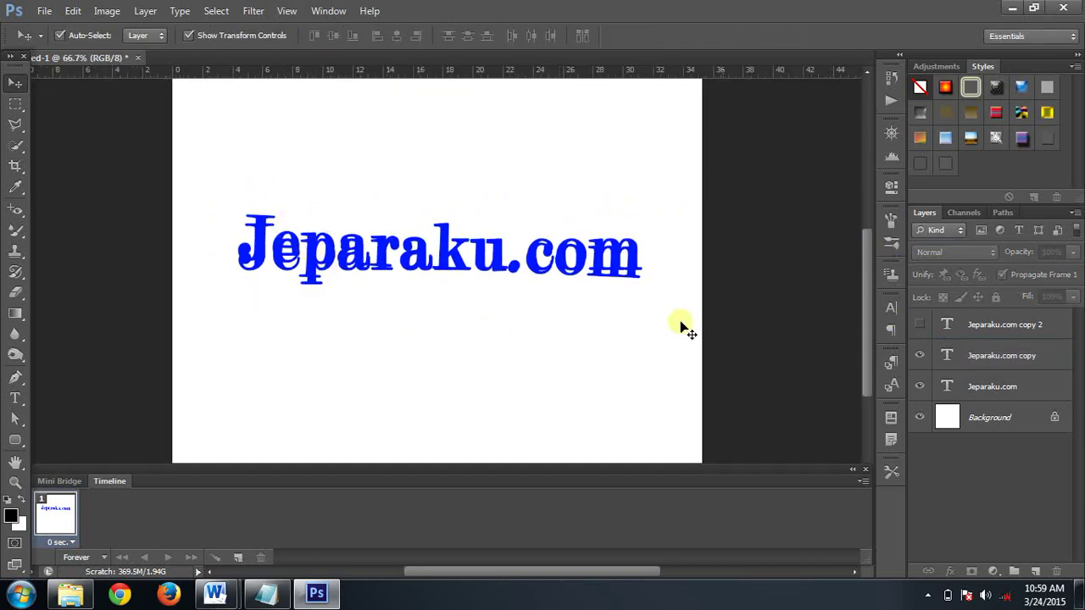
- Hide Jeparaku.com copy, select copy 2 and zoom to 100% to compare the texts
{"action": "left_click", "coordinate": [962, 356]}
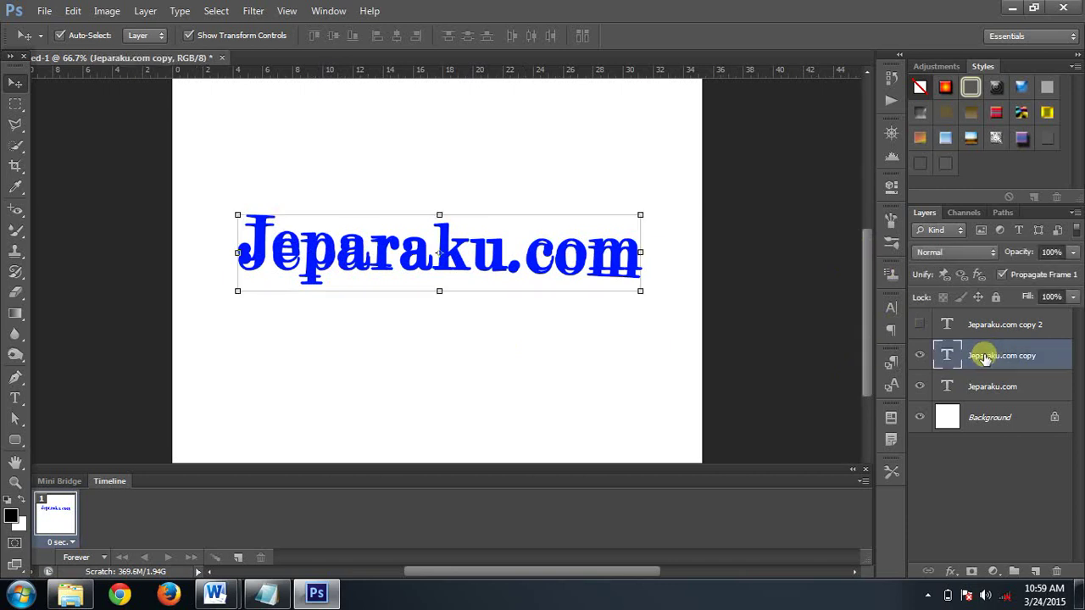
{"action": "left_click", "coordinate": [919, 356]}
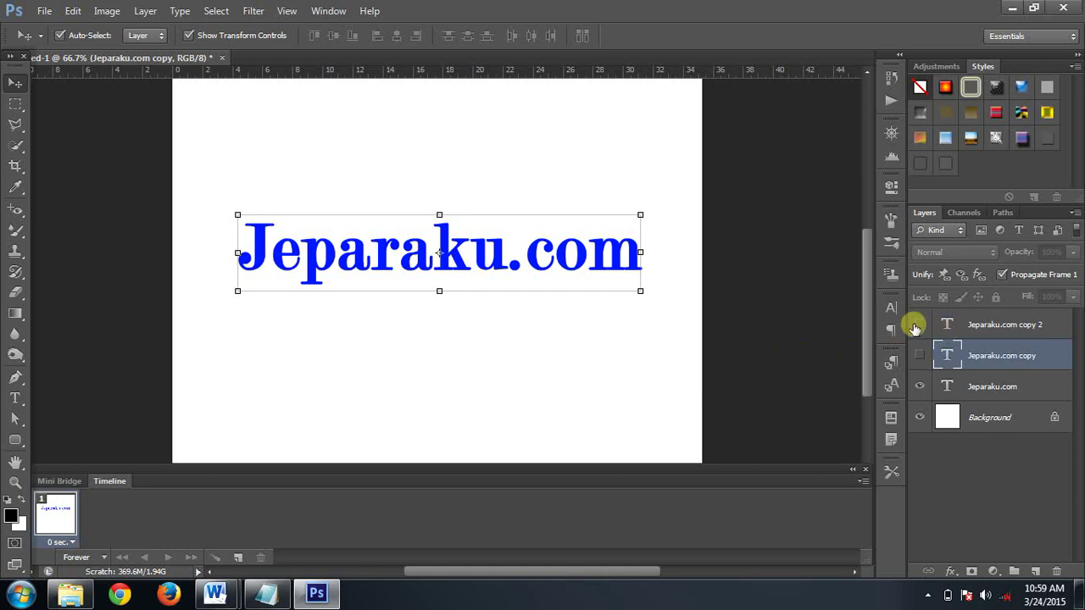
{"action": "left_click", "coordinate": [917, 326]}
{"action": "left_click", "coordinate": [948, 325]}
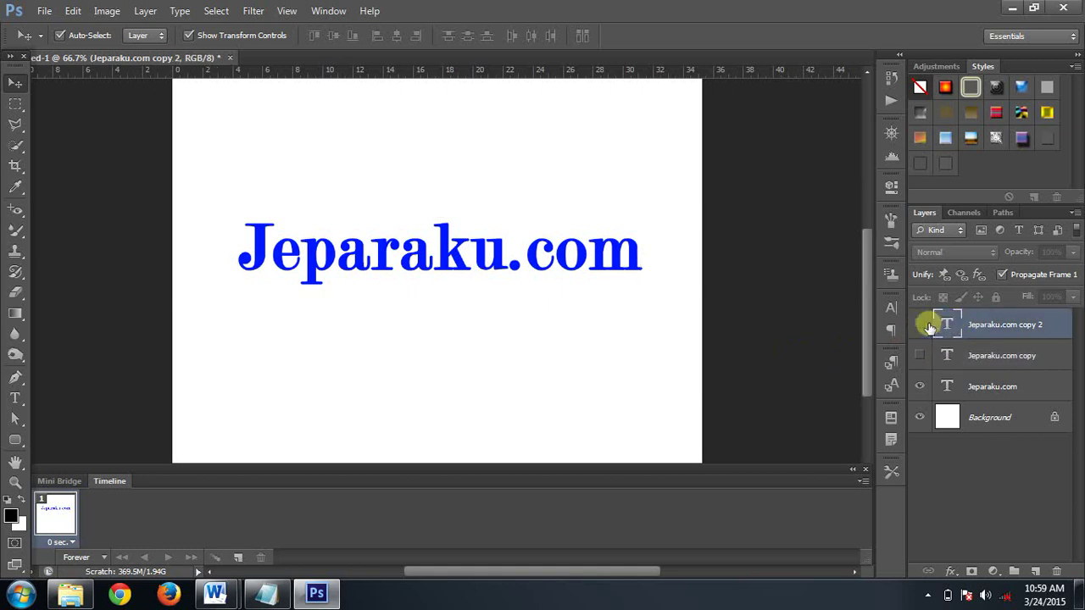
{"action": "left_click", "coordinate": [919, 326]}
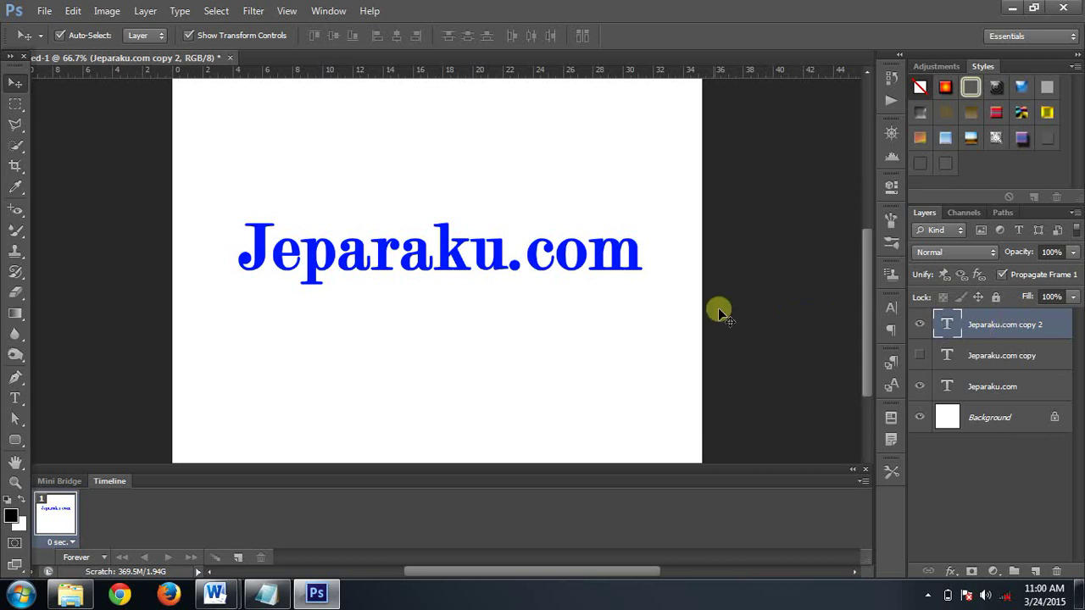
{"action": "left_click", "coordinate": [949, 324]}
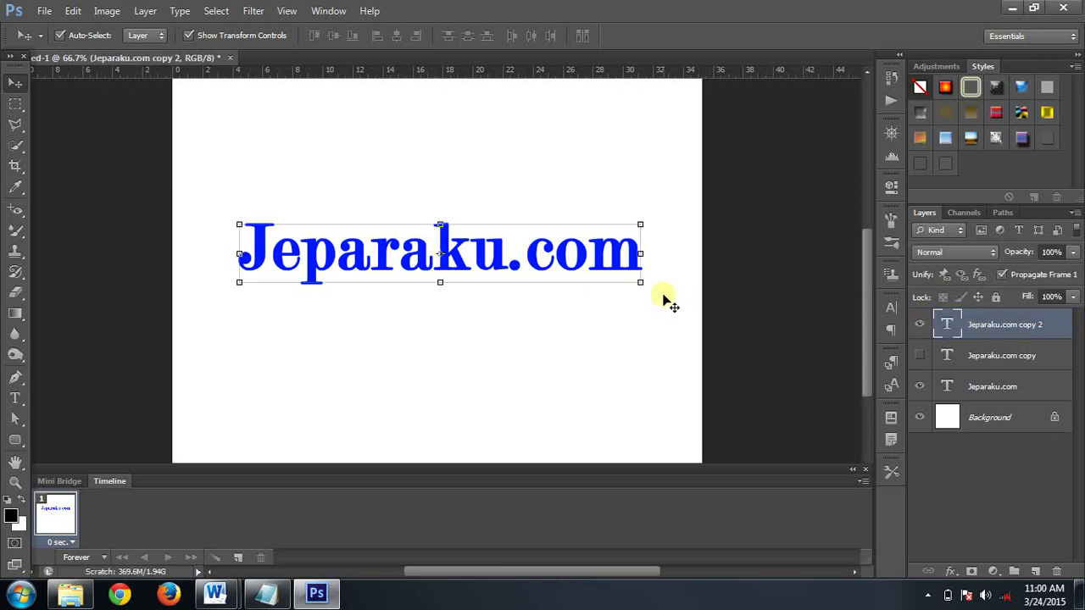
{"action": "key", "text": "ctrl+plus"}
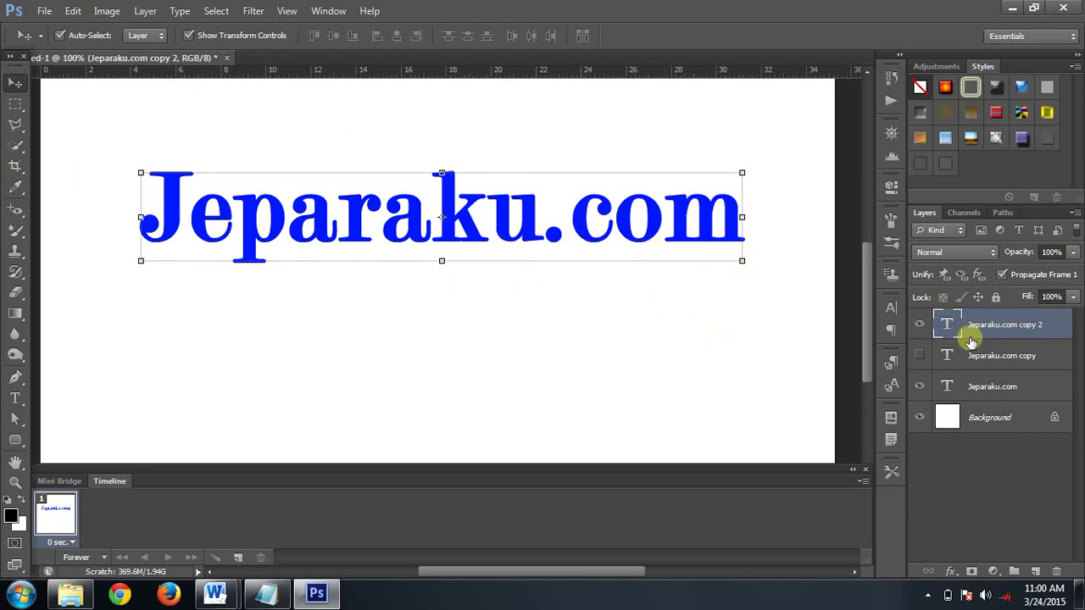
{"action": "left_click", "coordinate": [920, 324]}
{"action": "left_click", "coordinate": [920, 355]}
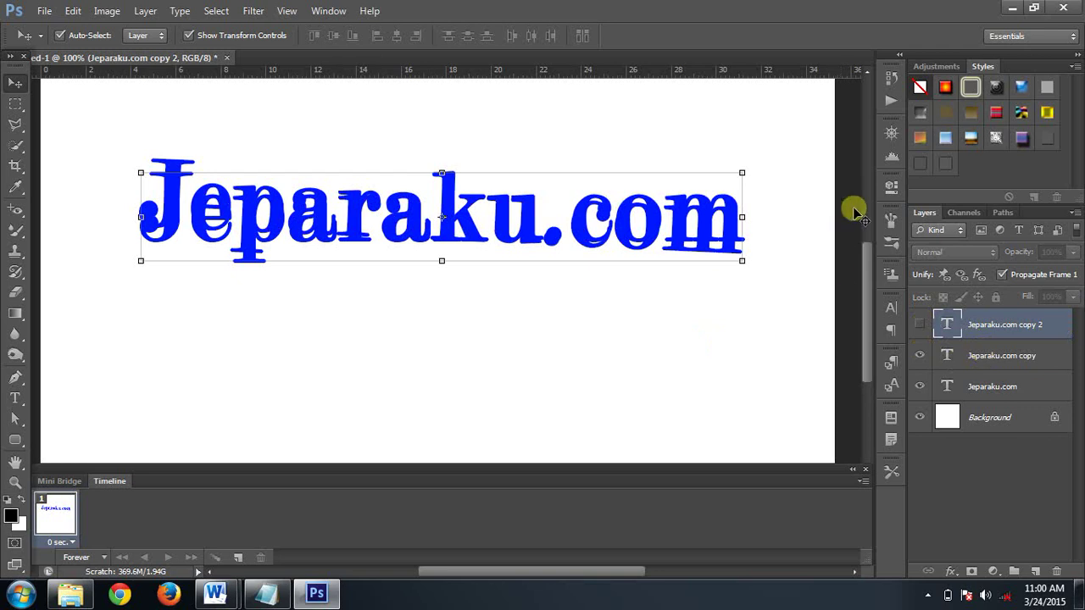
{"action": "left_click", "coordinate": [919, 355]}
{"action": "left_click", "coordinate": [919, 324]}
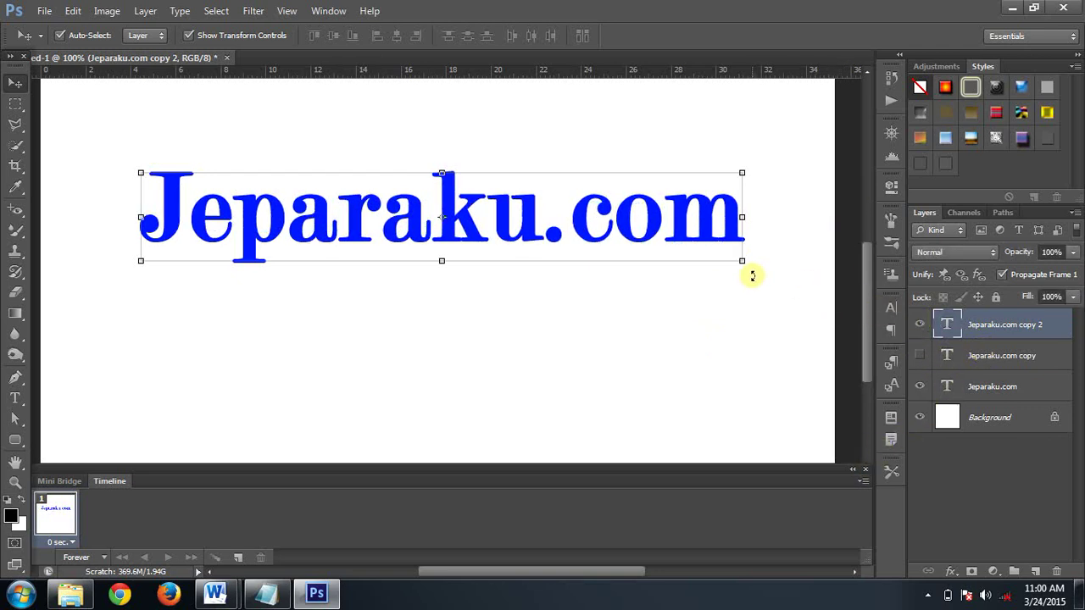
- Rotate the copy 2 text about -2°, apply it, and hide that layer
{"action": "left_click_drag", "start_coordinate": [753, 276], "coordinate": [749, 263]}
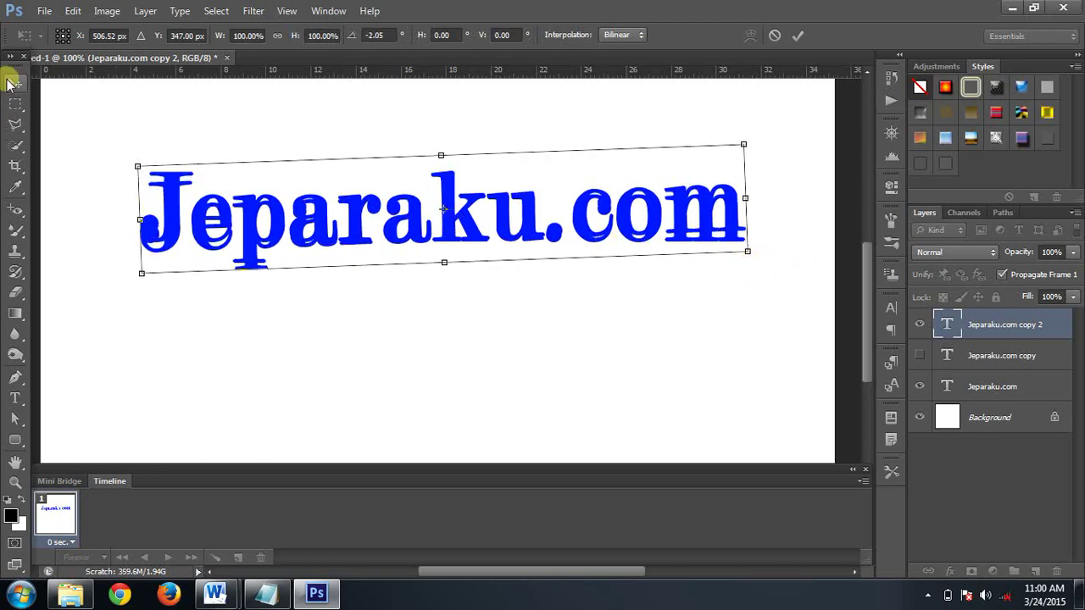
{"action": "left_click", "coordinate": [11, 84]}
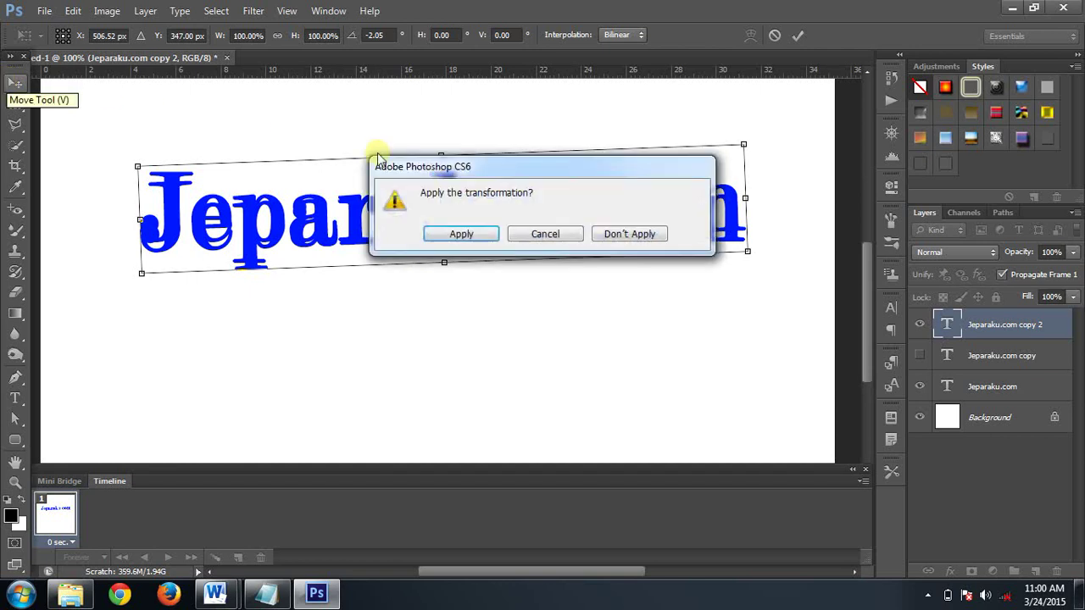
{"action": "left_click", "coordinate": [464, 235]}
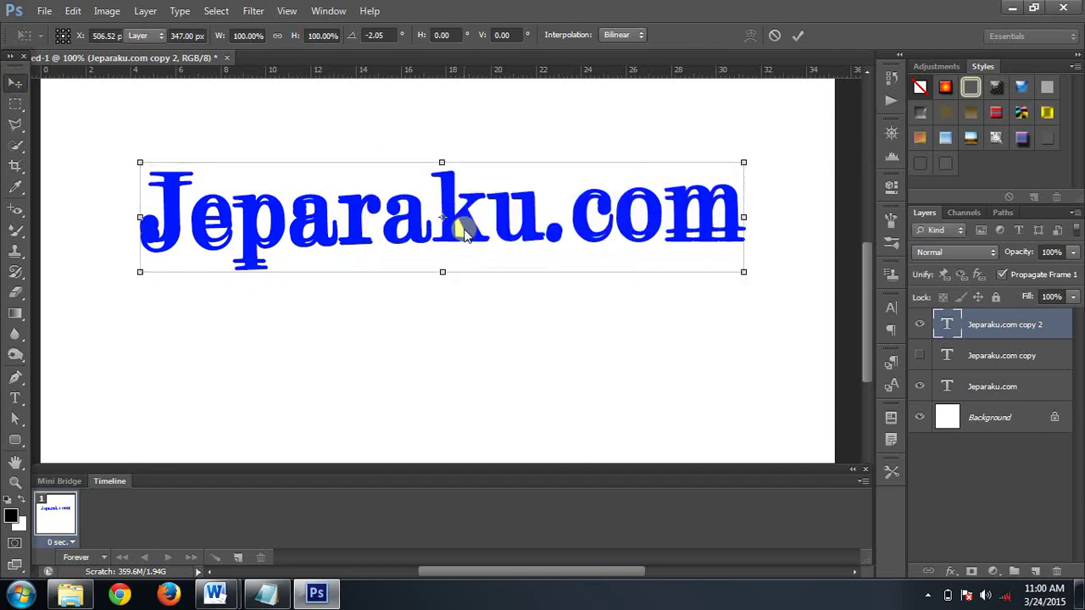
{"action": "left_click", "coordinate": [648, 339]}
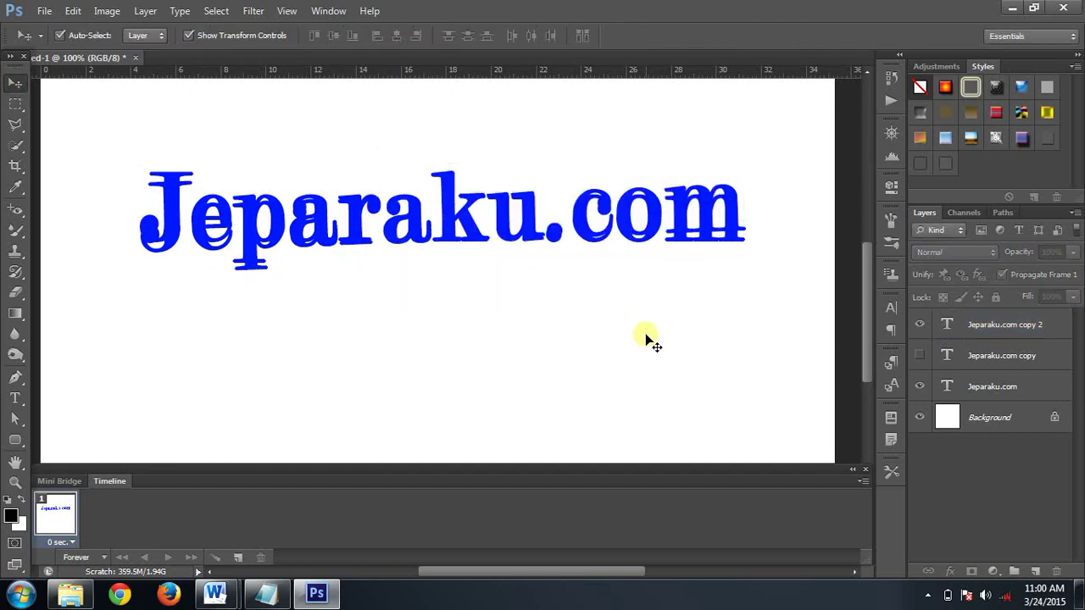
{"action": "left_click", "coordinate": [920, 325]}
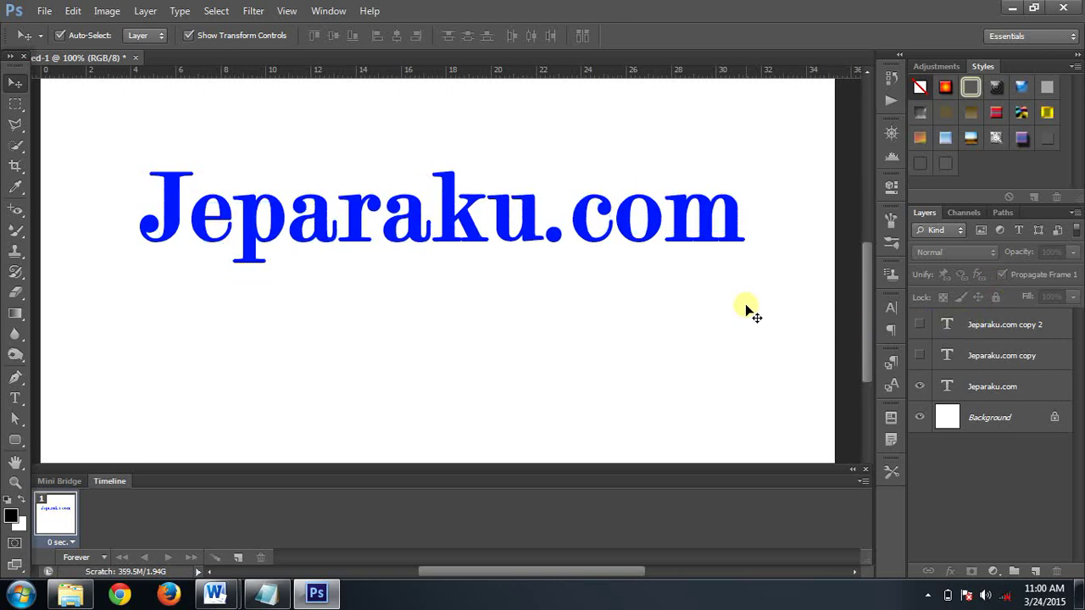
- Add frame 2 showing the tilted Jeparaku.com copy instead of the straight text
{"action": "key", "text": "ctrl+minus"}
{"action": "key", "text": "ctrl+minus"}
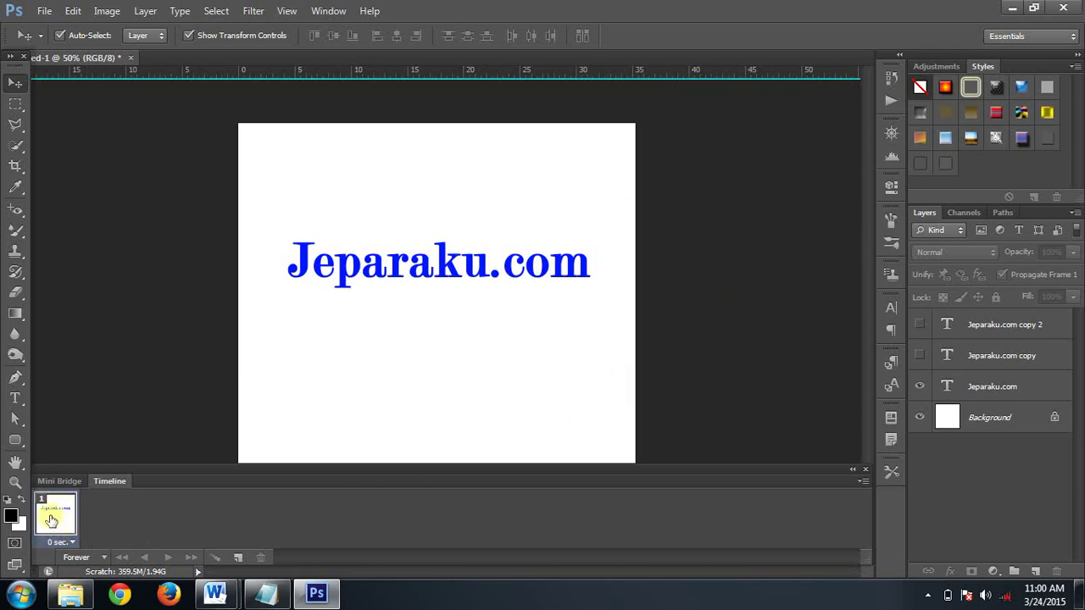
{"action": "left_click", "coordinate": [984, 392]}
{"action": "left_click", "coordinate": [107, 264]}
{"action": "left_click", "coordinate": [240, 558]}
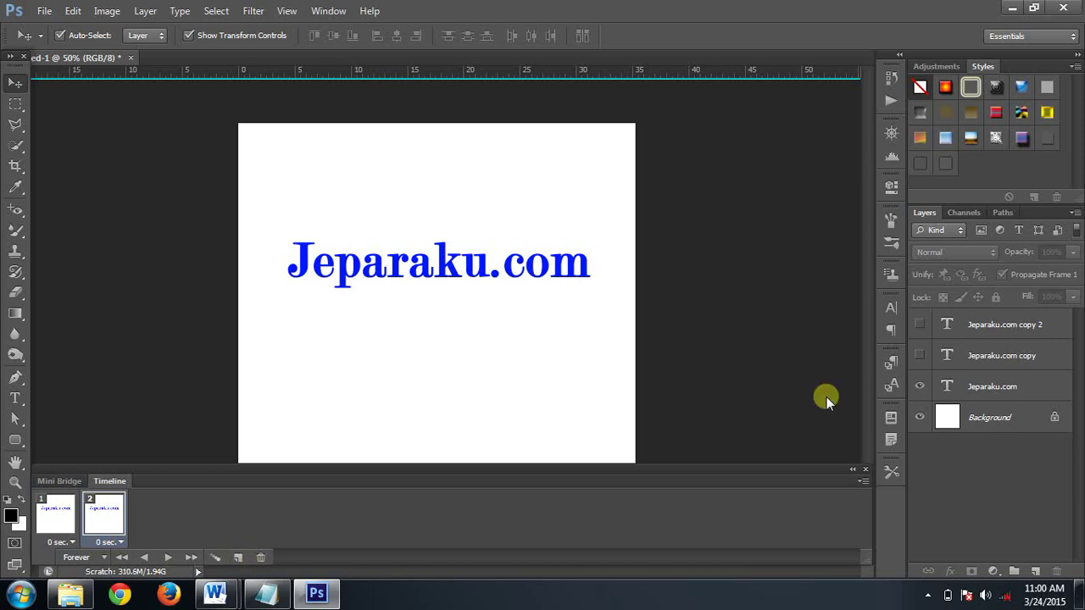
{"action": "left_click", "coordinate": [921, 386]}
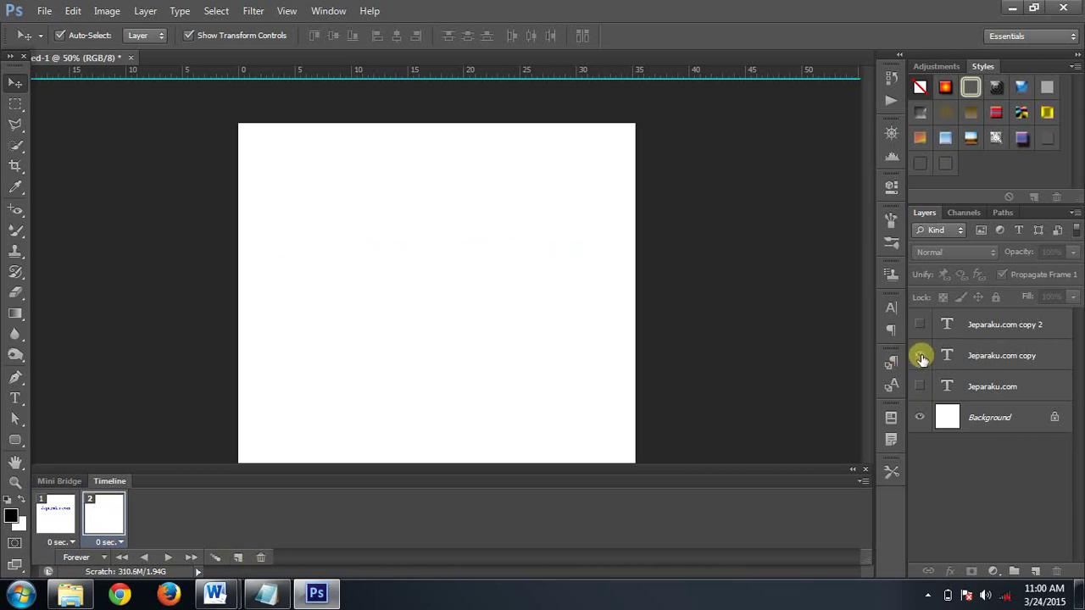
{"action": "left_click", "coordinate": [920, 356]}
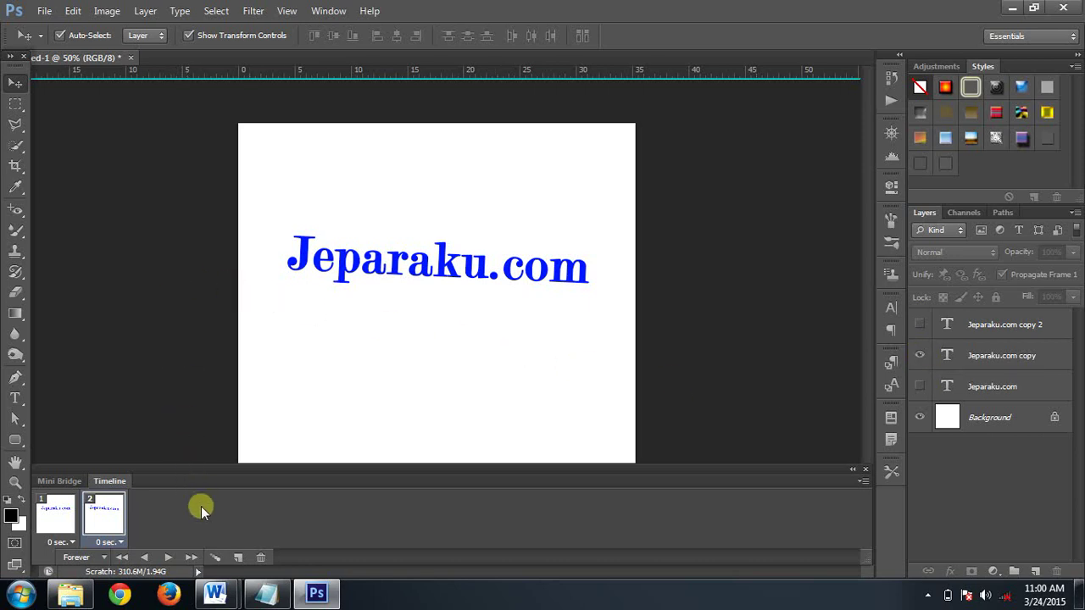
- Add frames 3 and 4, with frame 4 showing the tilted copy 2 text
{"action": "left_click", "coordinate": [241, 558]}
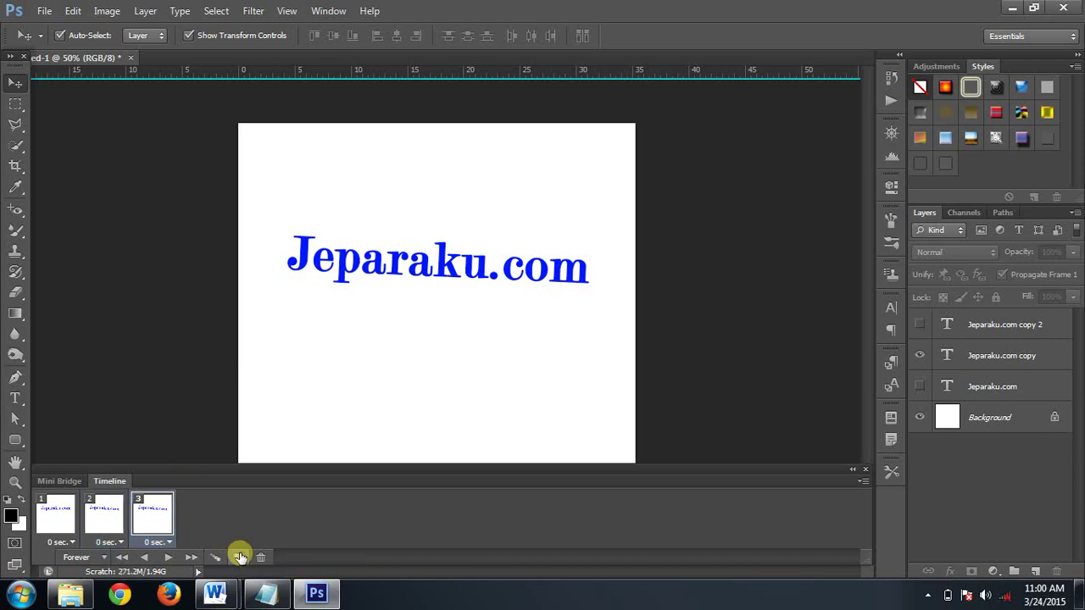
{"action": "left_click", "coordinate": [918, 355]}
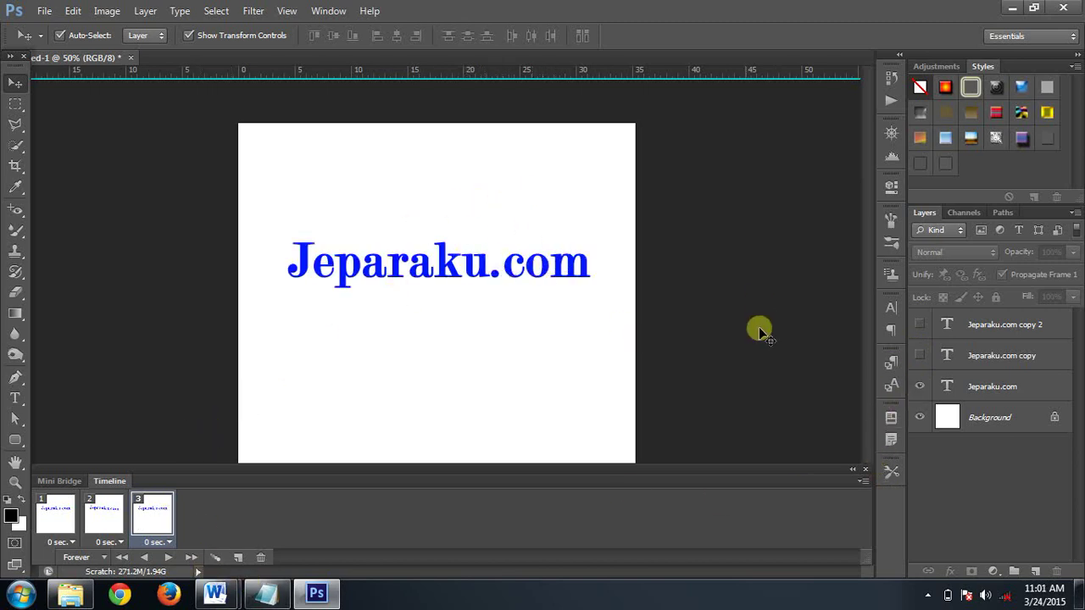
{"action": "left_click", "coordinate": [237, 559]}
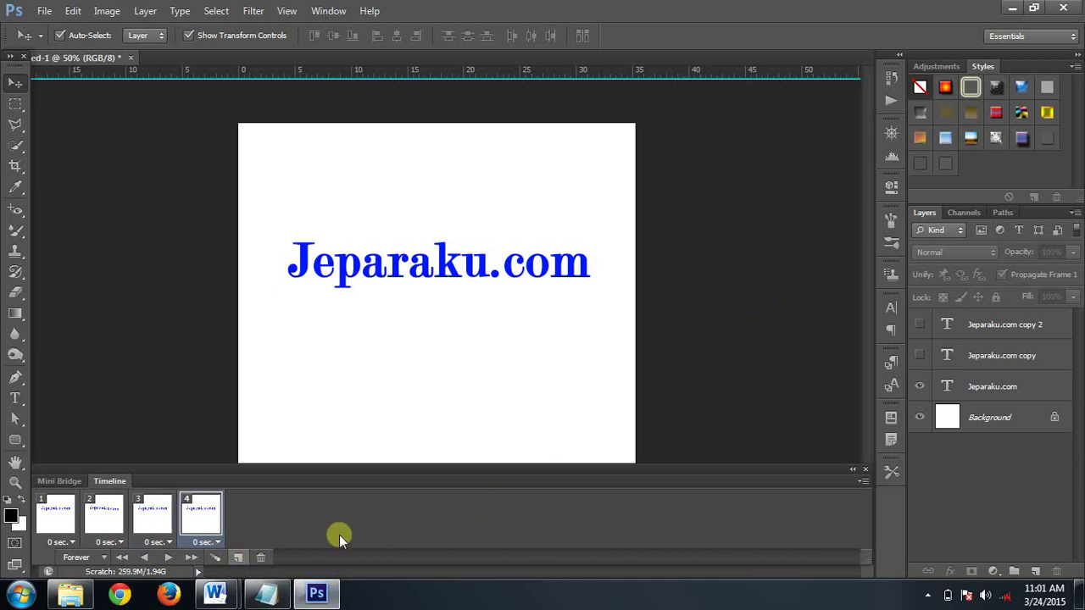
{"action": "left_click", "coordinate": [919, 387]}
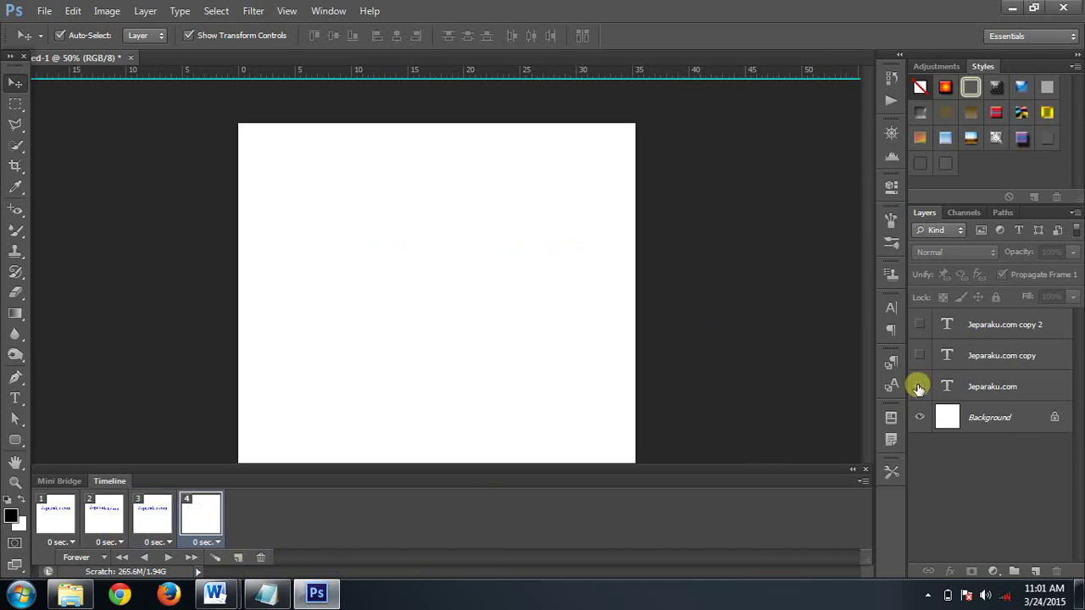
{"action": "left_click", "coordinate": [919, 322]}
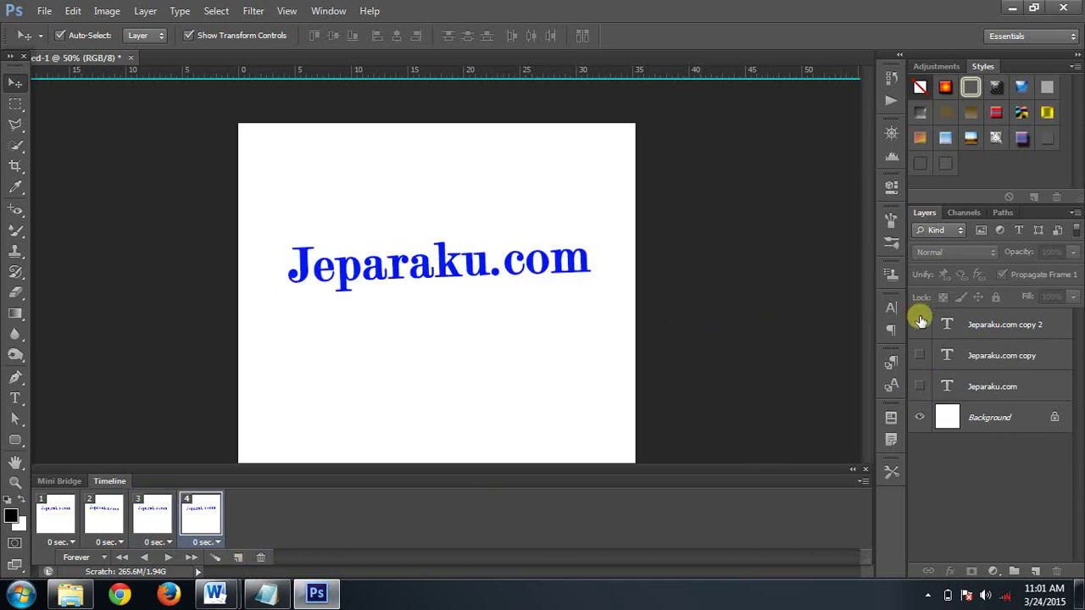
- Set the delay of all four frames to 0.5 seconds
{"action": "left_click", "coordinate": [64, 544]}
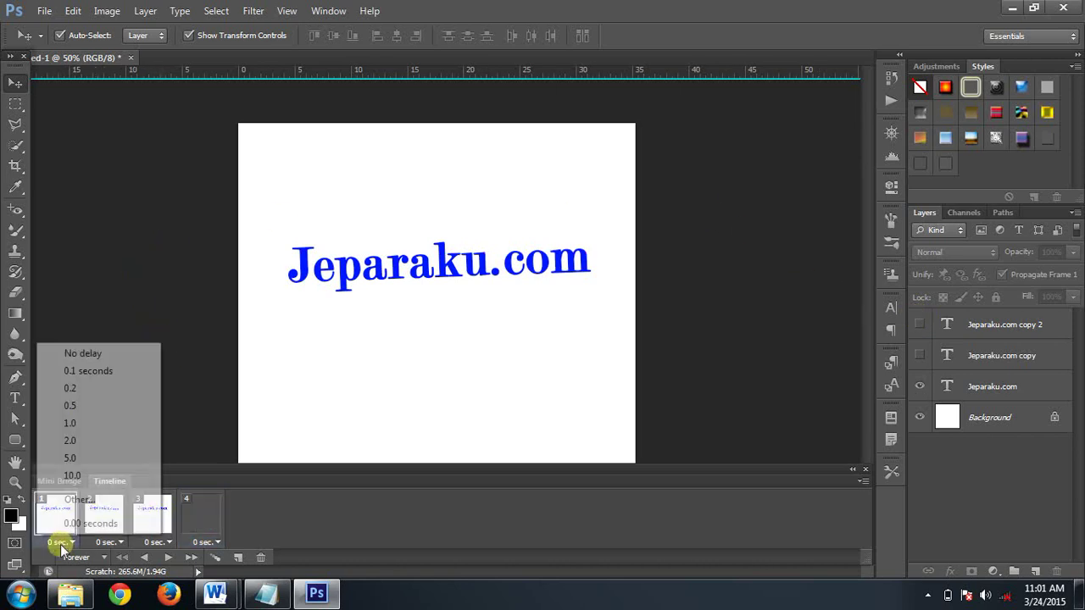
{"action": "left_click", "coordinate": [81, 391]}
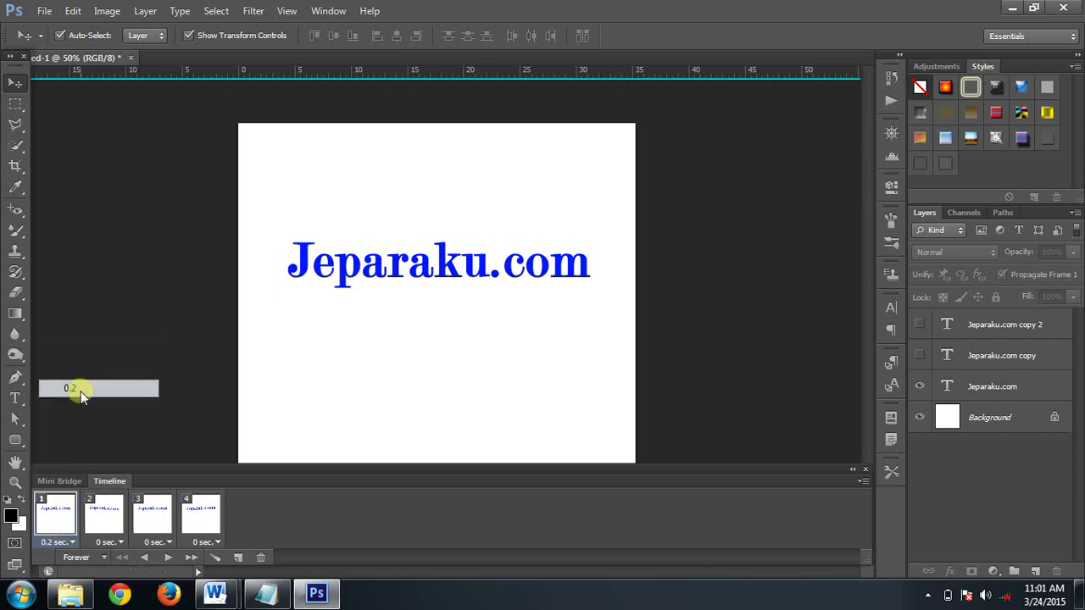
{"action": "left_click", "coordinate": [99, 543]}
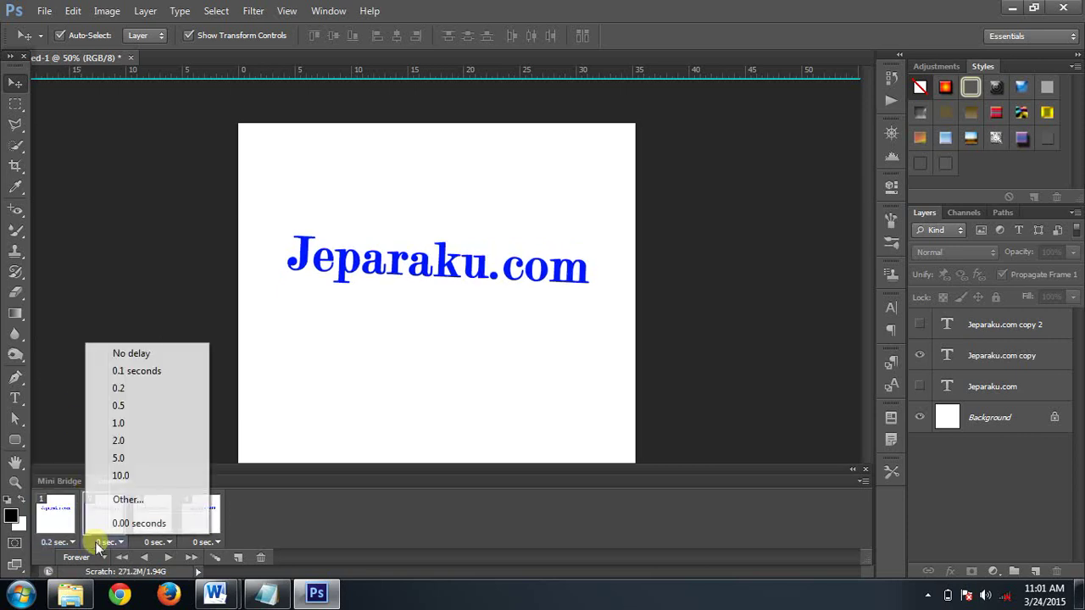
{"action": "left_click", "coordinate": [112, 391]}
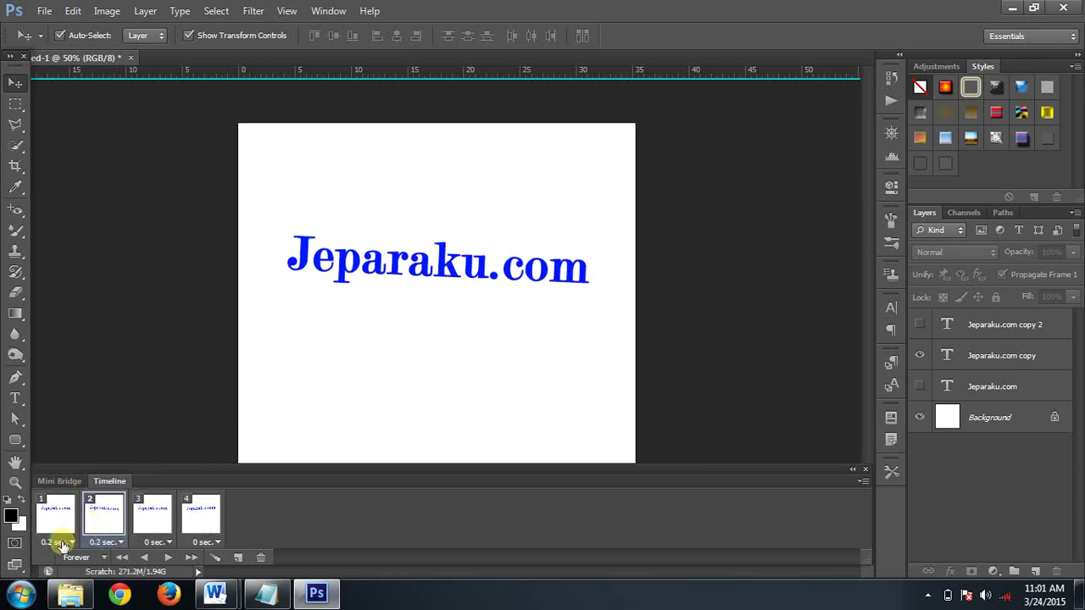
{"action": "left_click", "coordinate": [63, 542]}
{"action": "left_click", "coordinate": [86, 406]}
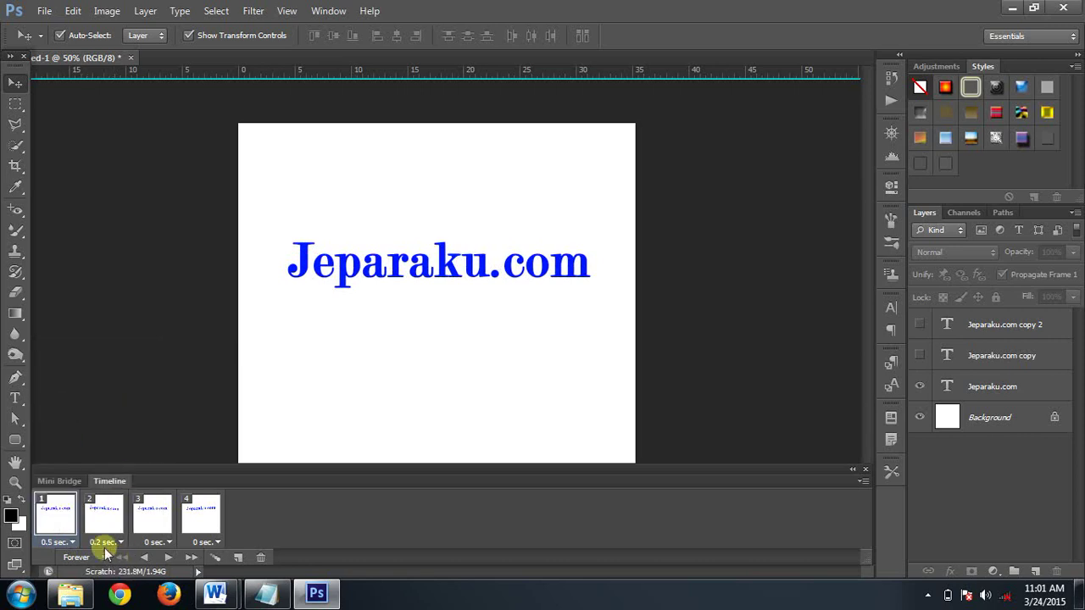
{"action": "left_click", "coordinate": [103, 543]}
{"action": "left_click", "coordinate": [111, 408]}
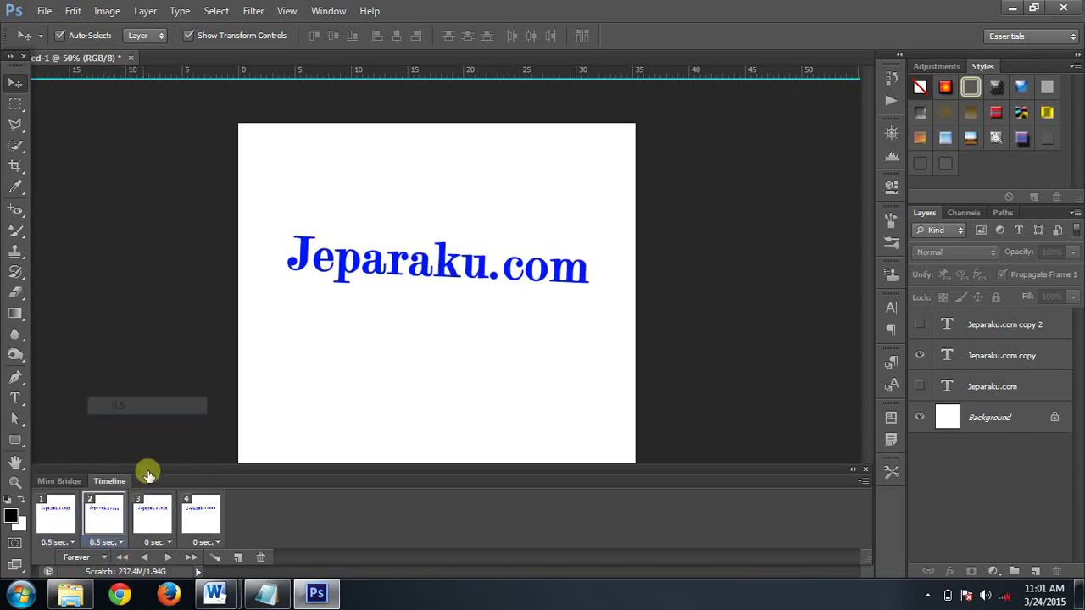
{"action": "left_click", "coordinate": [156, 543]}
{"action": "left_click", "coordinate": [165, 405]}
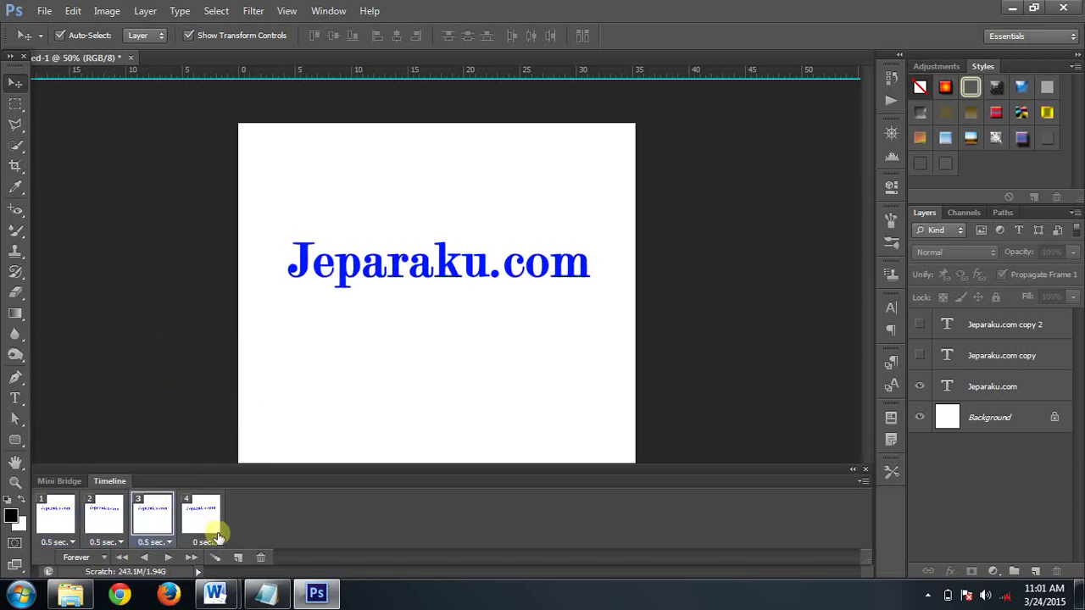
{"action": "left_click", "coordinate": [206, 542]}
{"action": "left_click", "coordinate": [211, 405]}
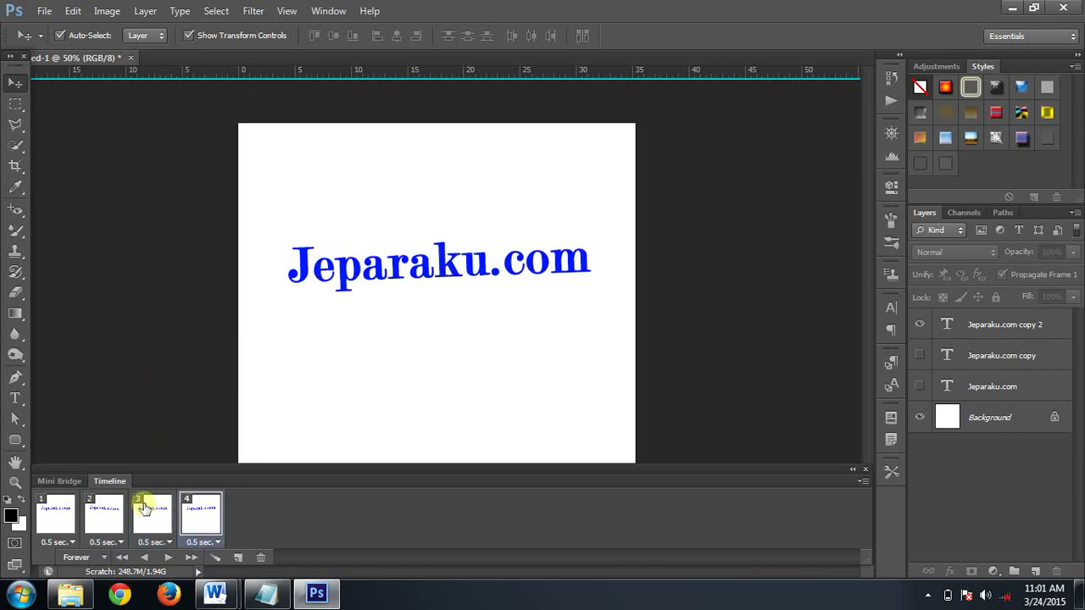
- Play and stop the animation preview, then view frames 1 and 2
{"action": "left_click", "coordinate": [169, 557]}
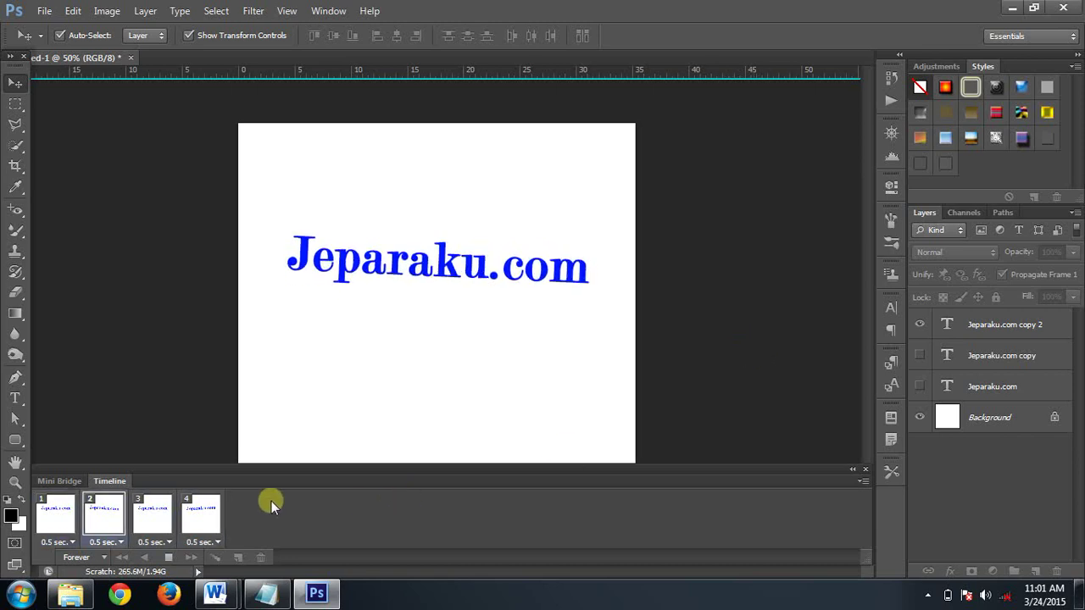
{"action": "left_click", "coordinate": [161, 558]}
{"action": "left_click", "coordinate": [40, 522]}
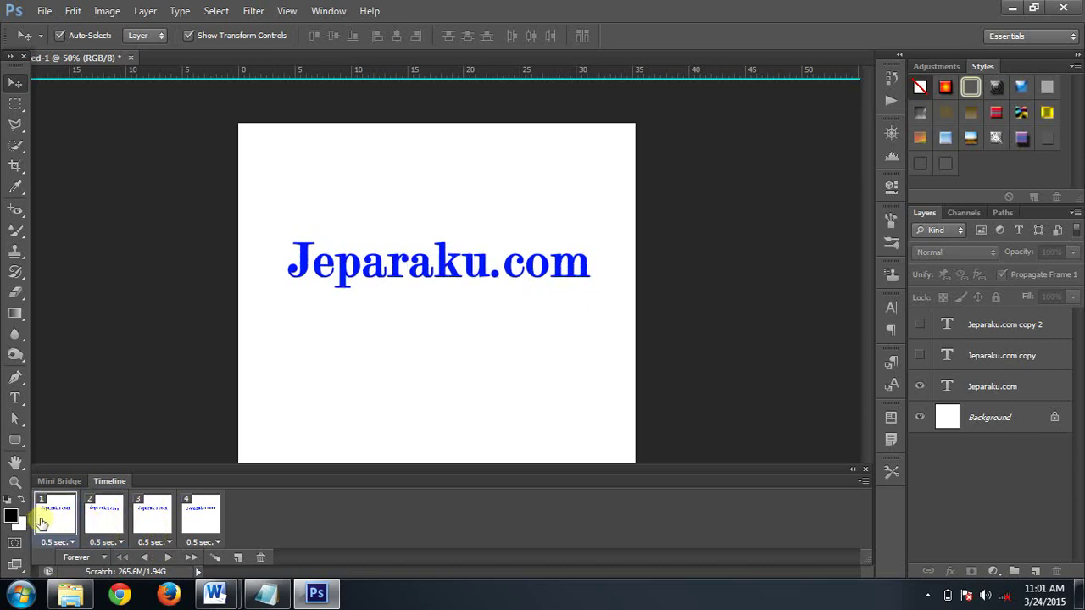
{"action": "left_click", "coordinate": [95, 510]}
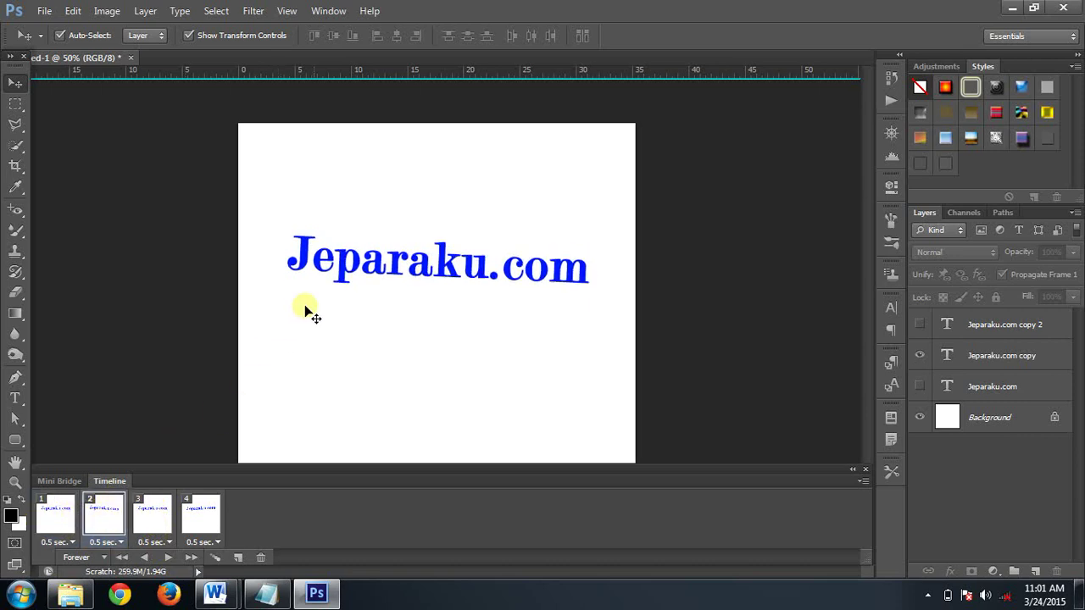
- Review frames 3 and 4, then delete frame 3
{"action": "left_click", "coordinate": [166, 524]}
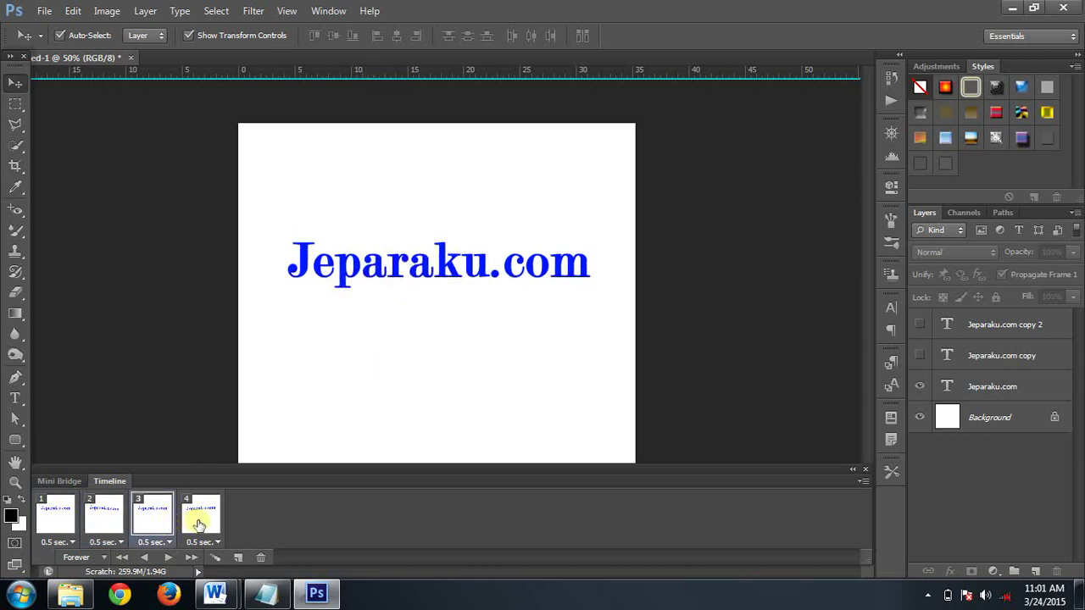
{"action": "left_click", "coordinate": [199, 523]}
{"action": "left_click", "coordinate": [151, 518]}
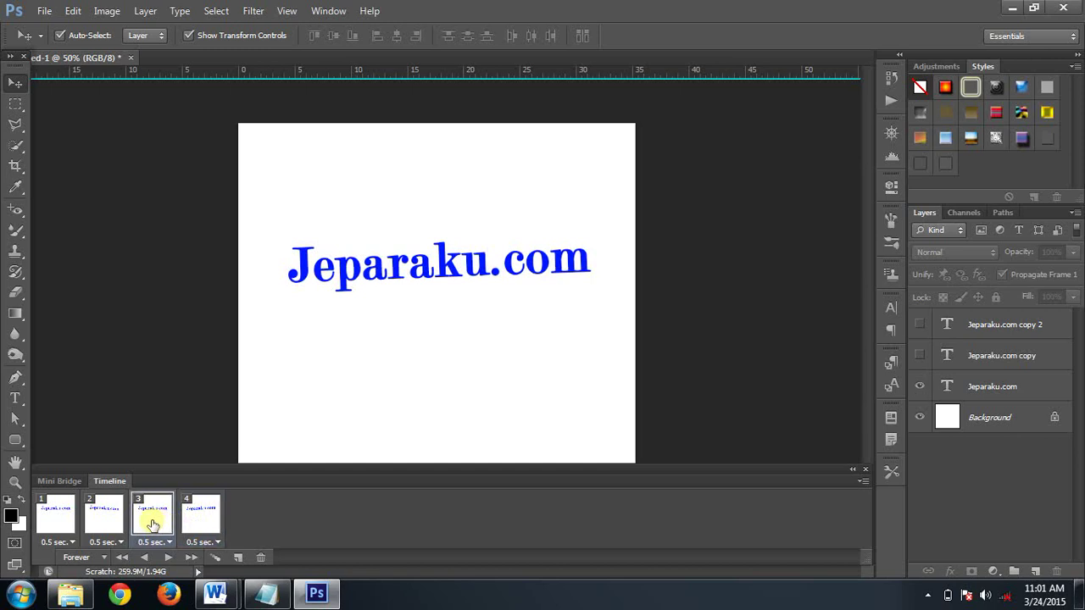
{"action": "left_click", "coordinate": [259, 555]}
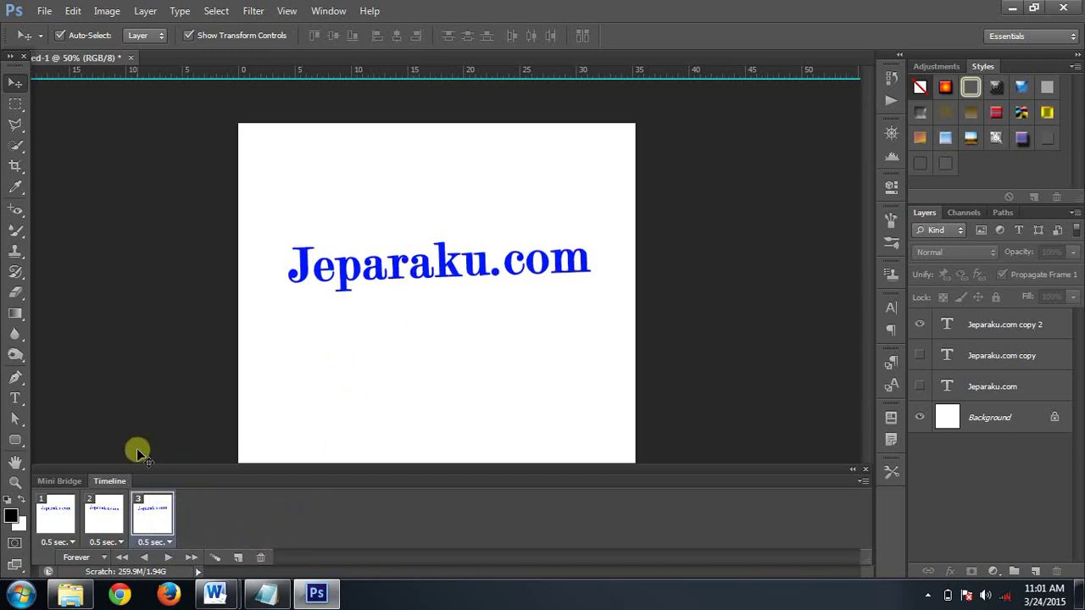
{"action": "left_click", "coordinate": [56, 525]}
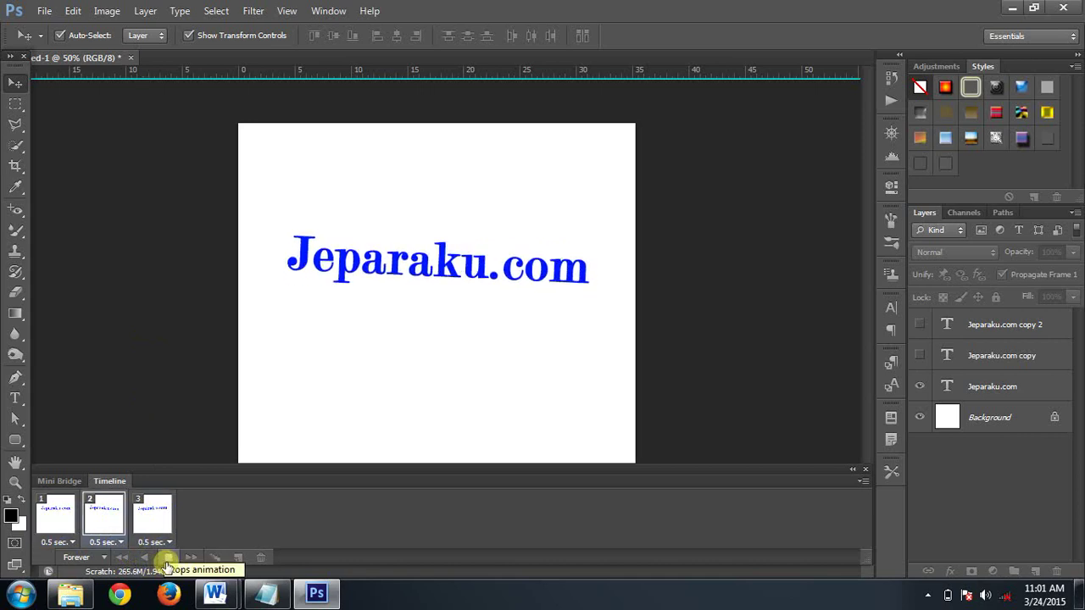
{"action": "left_click", "coordinate": [168, 558]}
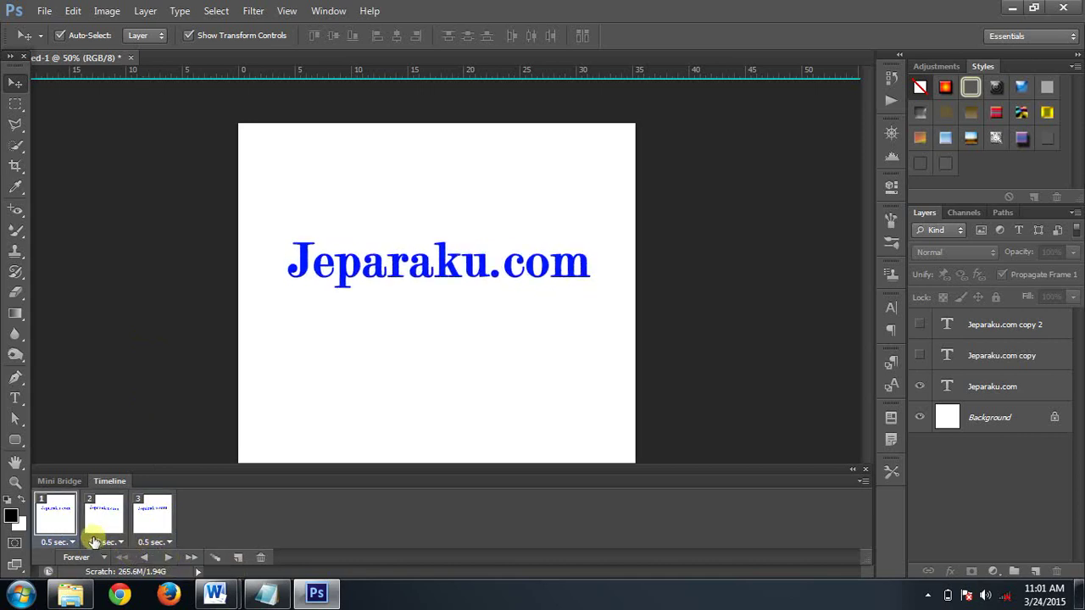
- Duplicate frame 2 as a new frame 3 showing the straight text, then play the loop
{"action": "left_click", "coordinate": [113, 519]}
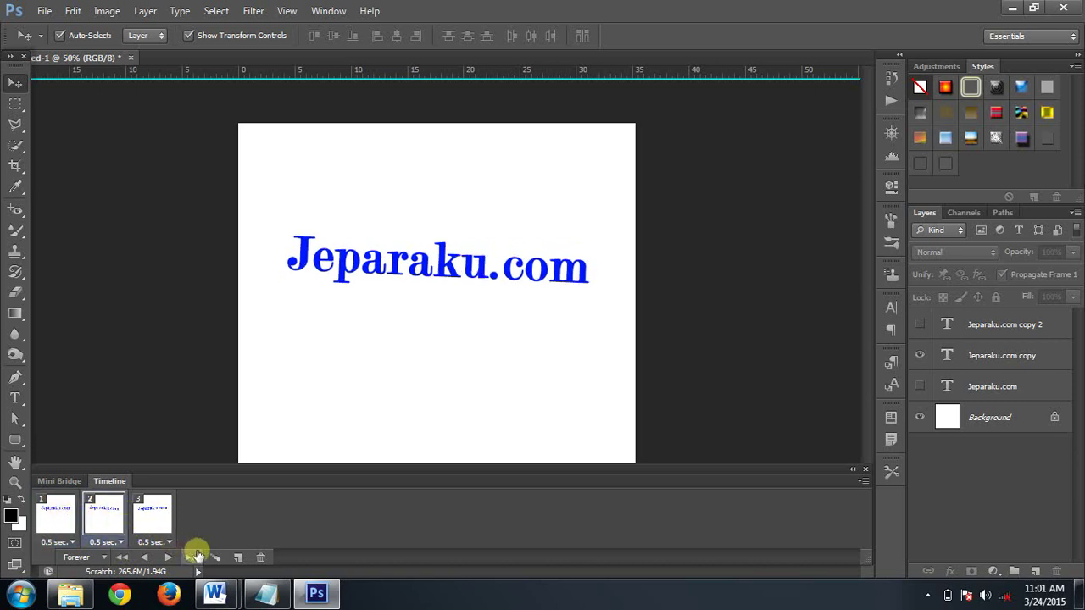
{"action": "left_click", "coordinate": [238, 556]}
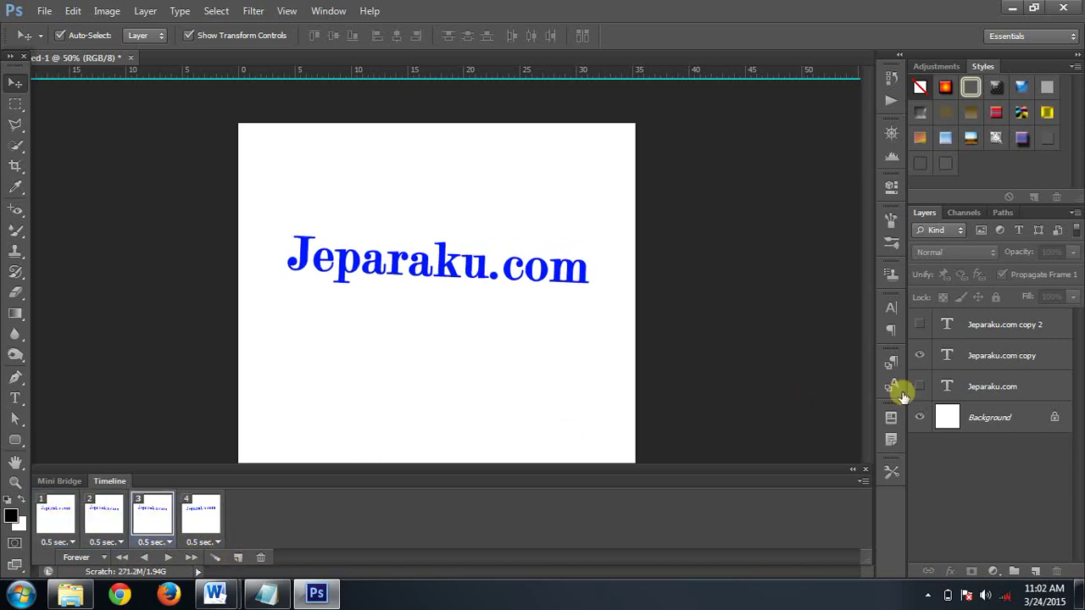
{"action": "left_click", "coordinate": [922, 357]}
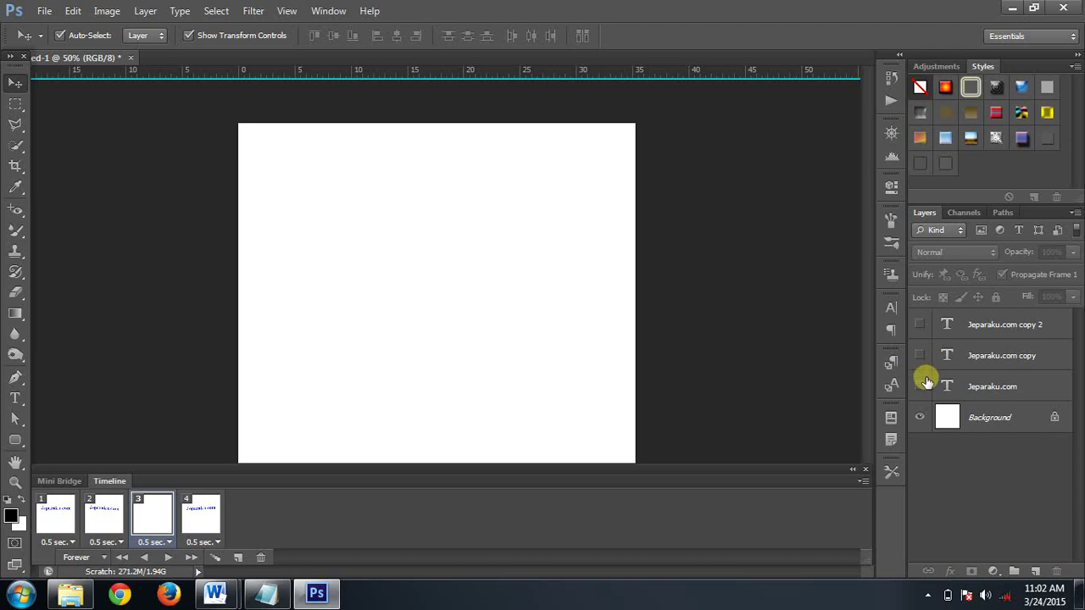
{"action": "left_click", "coordinate": [921, 386]}
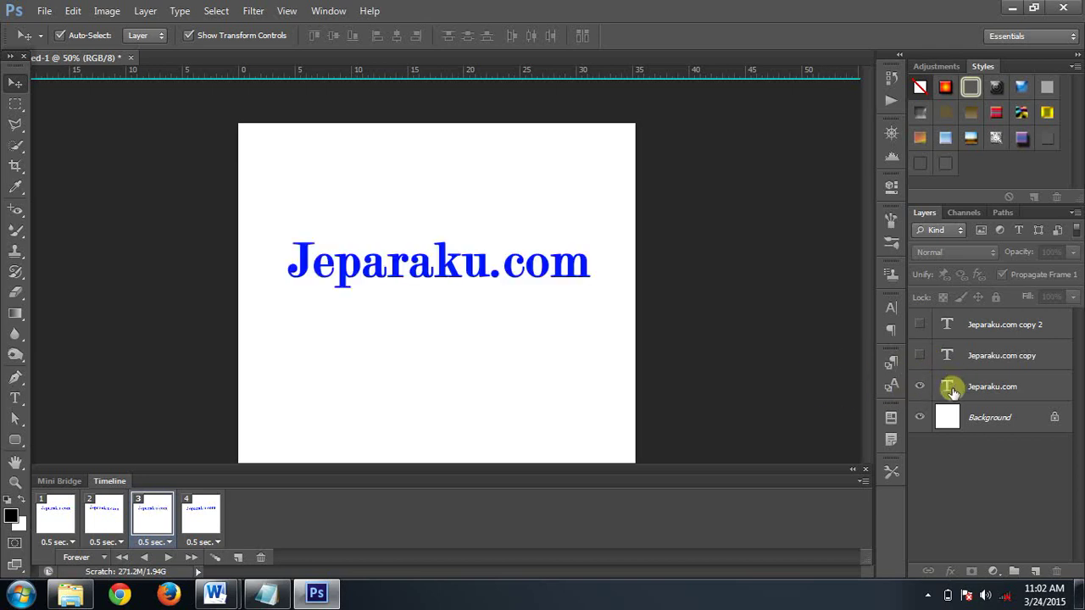
{"action": "left_click", "coordinate": [148, 557]}
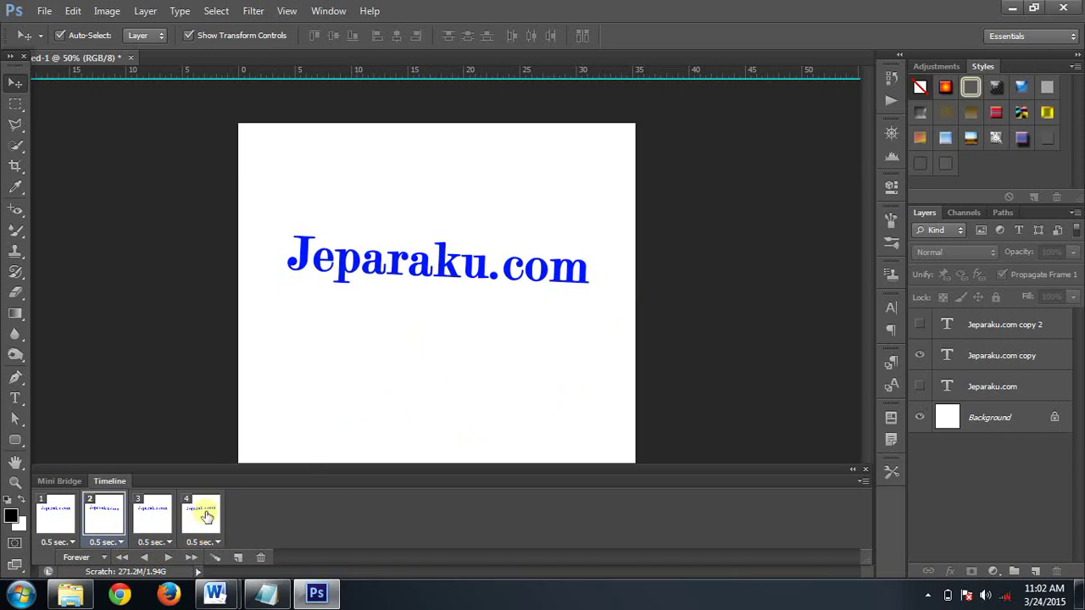
{"action": "left_click", "coordinate": [170, 556]}
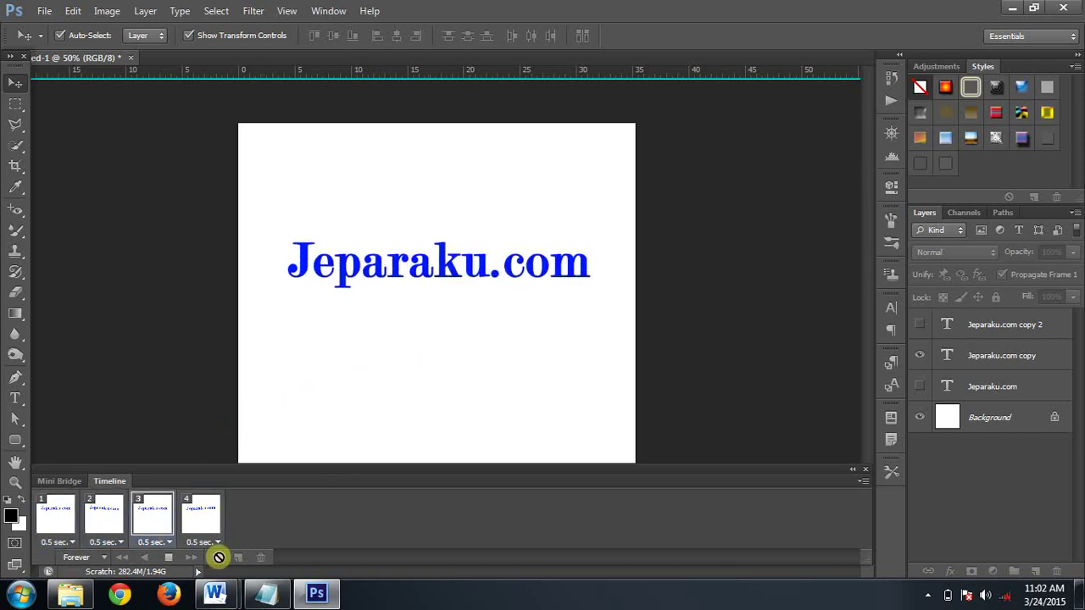
- Set all four frame delays to 0.2 seconds and preview the faster loop
{"action": "left_click", "coordinate": [175, 557]}
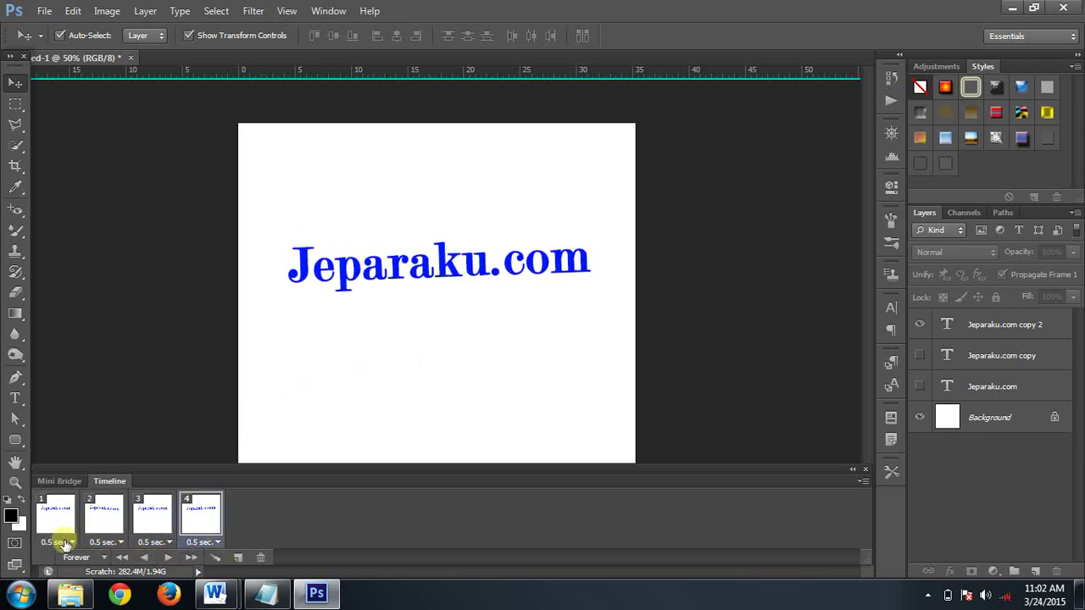
{"action": "left_click", "coordinate": [56, 541]}
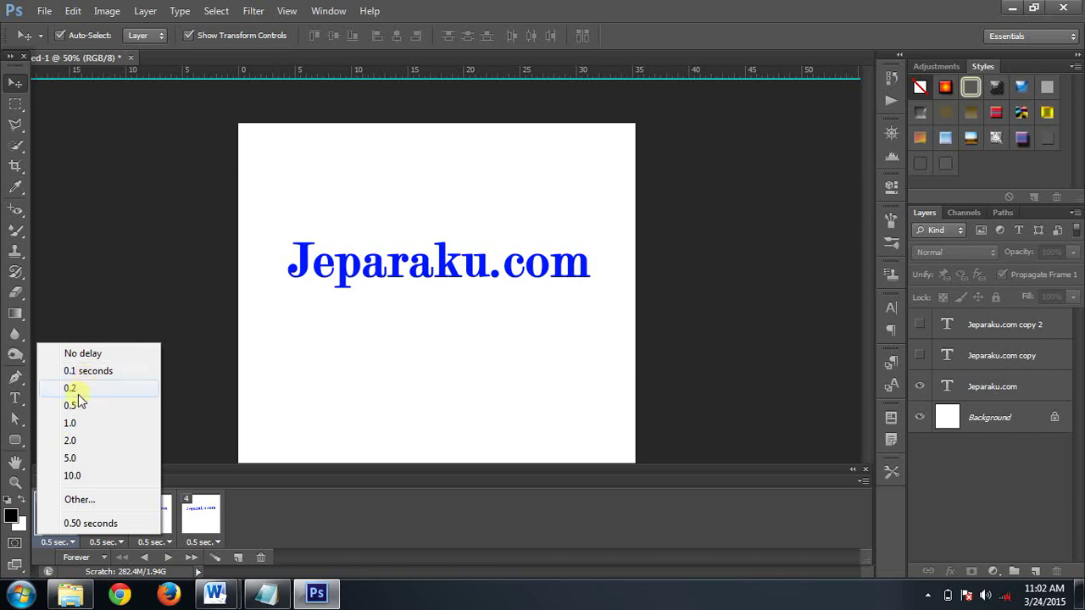
{"action": "left_click", "coordinate": [77, 389]}
{"action": "left_click", "coordinate": [87, 542]}
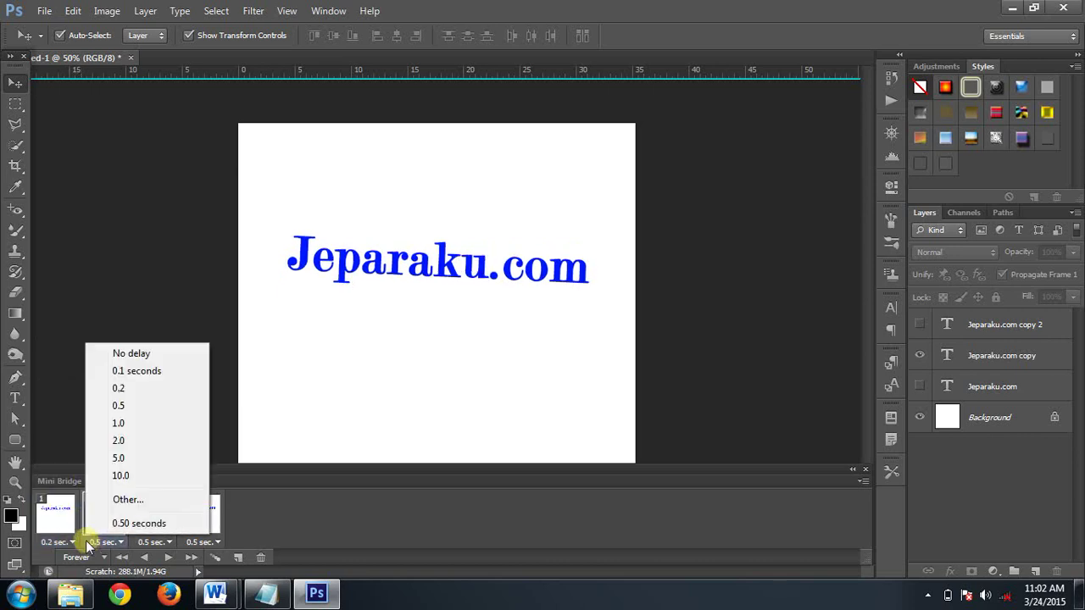
{"action": "left_click", "coordinate": [130, 389]}
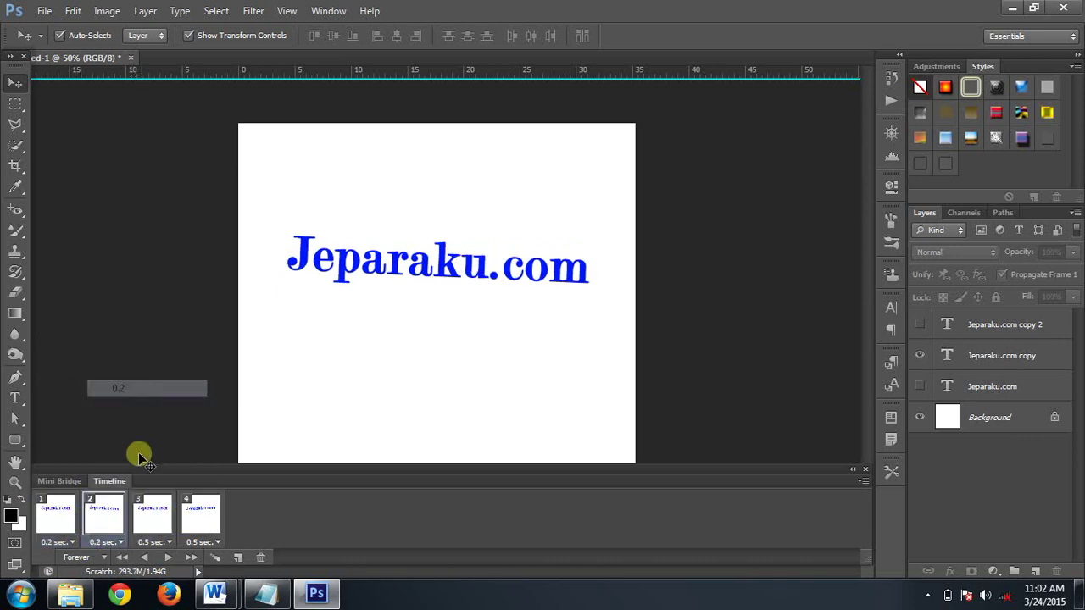
{"action": "left_click", "coordinate": [145, 543]}
{"action": "left_click", "coordinate": [170, 388]}
{"action": "left_click", "coordinate": [209, 543]}
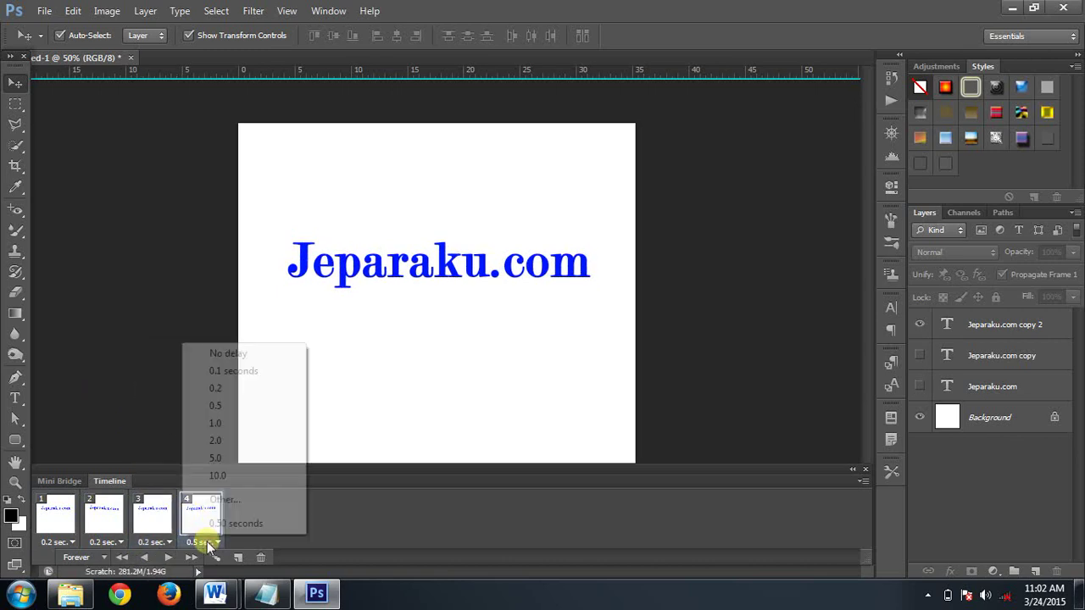
{"action": "left_click", "coordinate": [229, 390]}
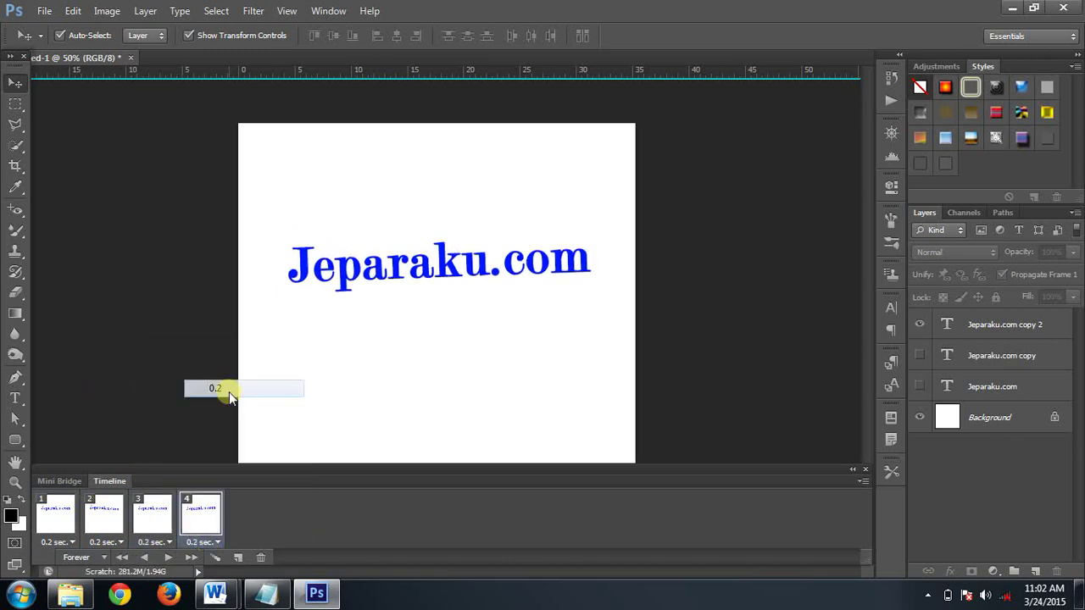
{"action": "left_click", "coordinate": [174, 556]}
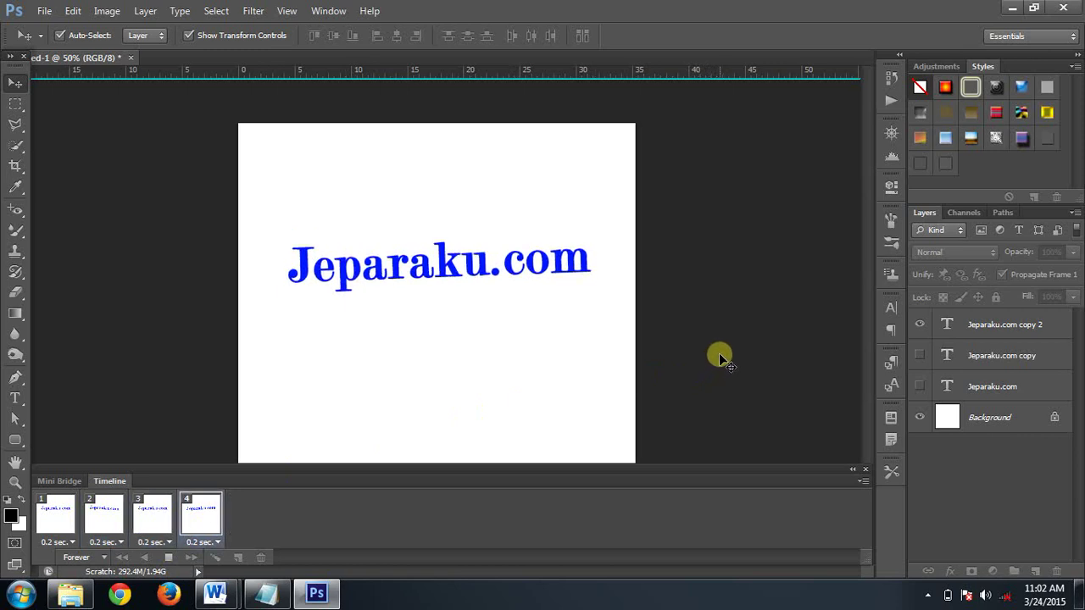
- Change all four frame delays to 0.1 seconds and play the animation again
{"action": "left_click", "coordinate": [176, 562]}
{"action": "left_click", "coordinate": [57, 541]}
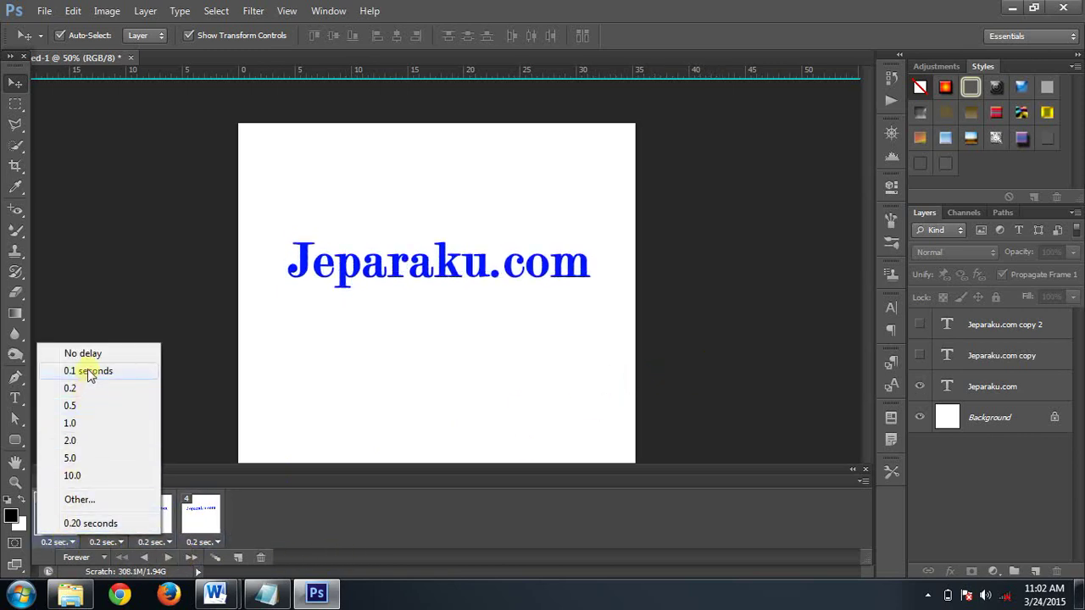
{"action": "left_click", "coordinate": [89, 371]}
{"action": "left_click", "coordinate": [104, 542]}
{"action": "left_click", "coordinate": [114, 370]}
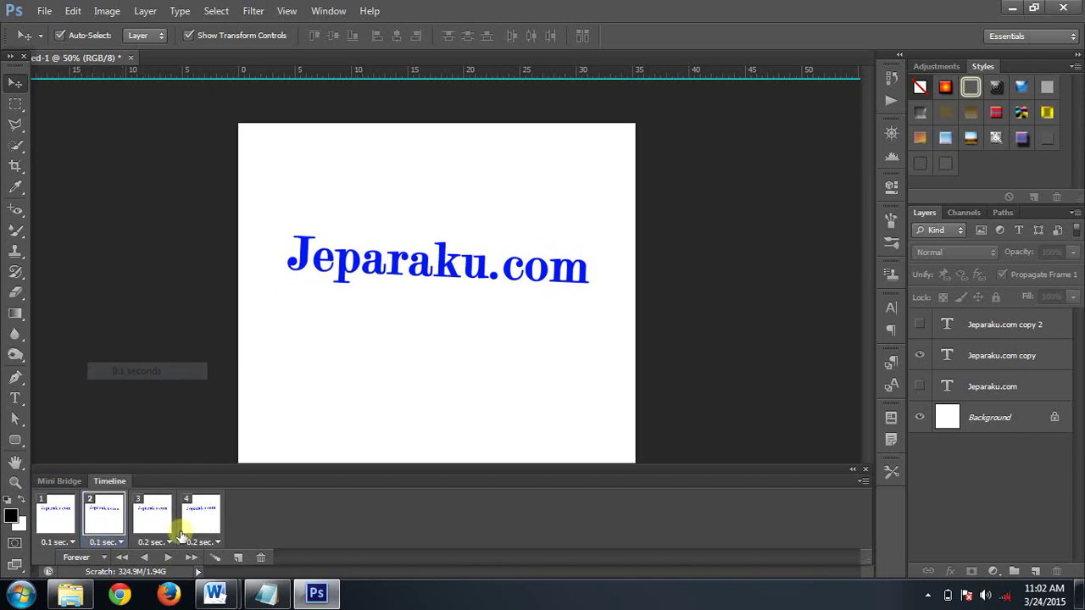
{"action": "left_click", "coordinate": [161, 541]}
{"action": "left_click", "coordinate": [188, 370]}
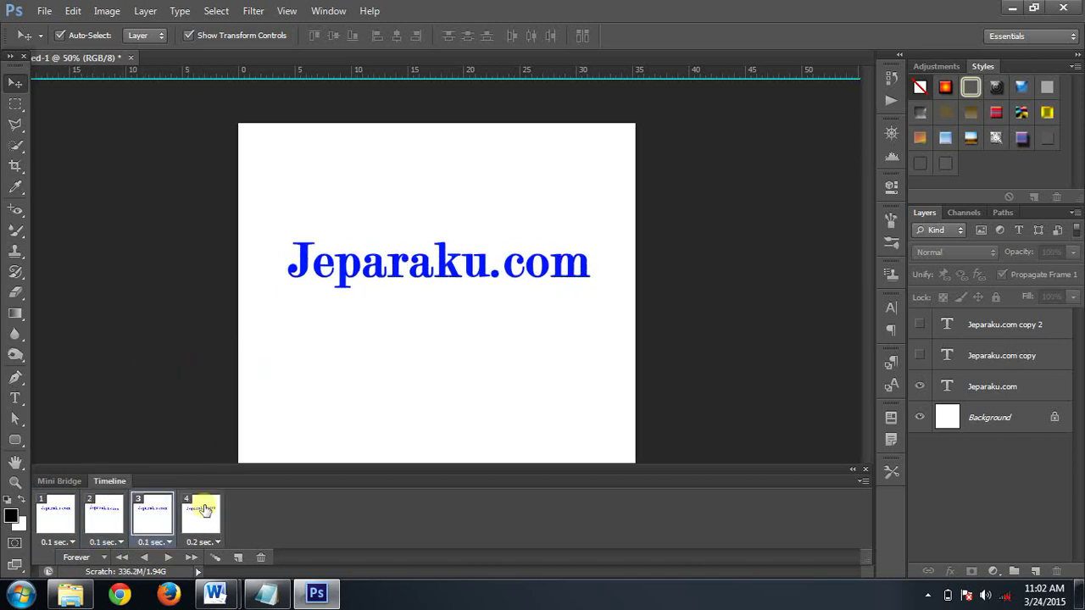
{"action": "left_click", "coordinate": [195, 543]}
{"action": "left_click", "coordinate": [216, 371]}
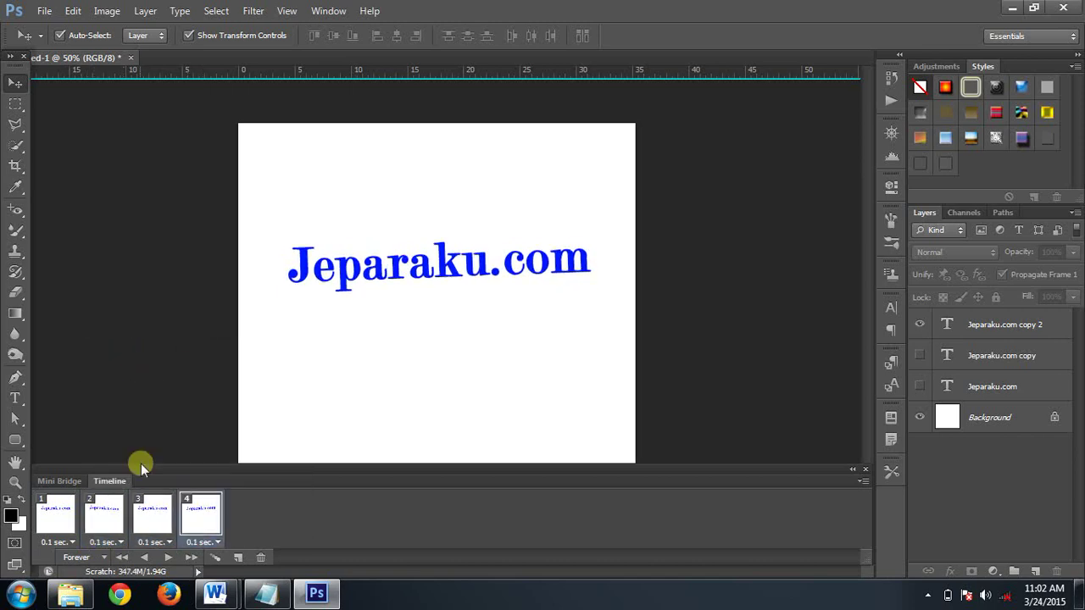
{"action": "left_click", "coordinate": [167, 560]}
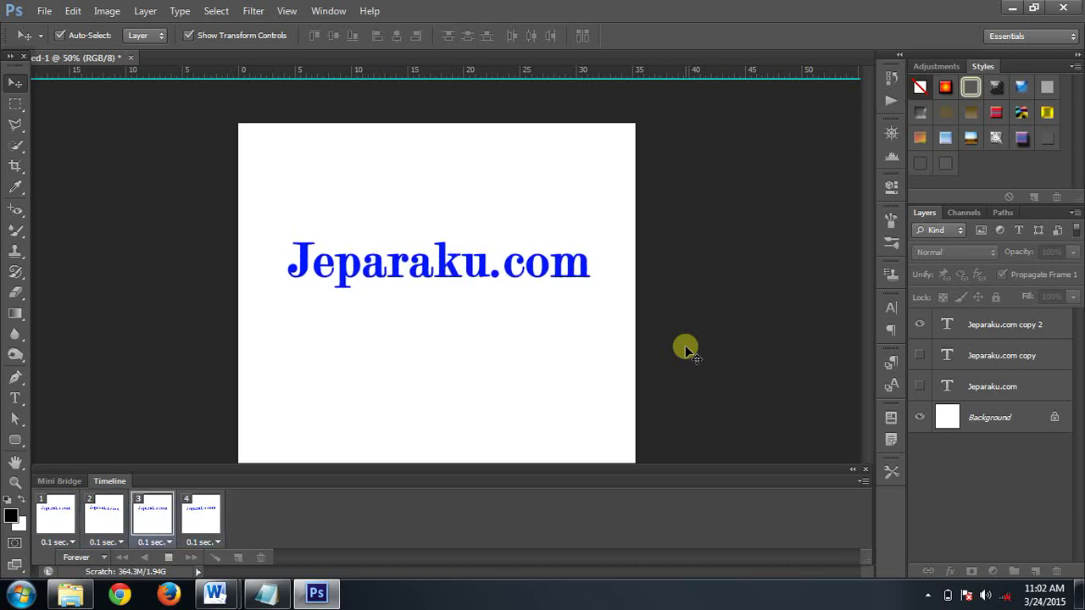
- Stop playback and step through frames 1–4 to compare the straight and tilted text
{"action": "left_click", "coordinate": [163, 560]}
{"action": "left_click", "coordinate": [58, 522]}
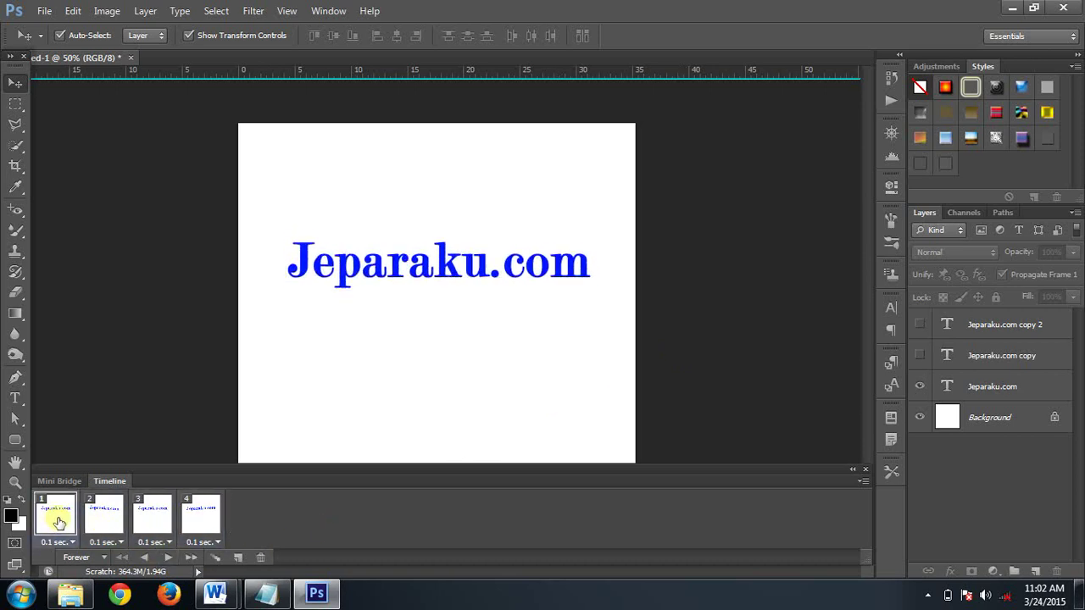
{"action": "left_click", "coordinate": [106, 517]}
{"action": "left_click", "coordinate": [147, 511]}
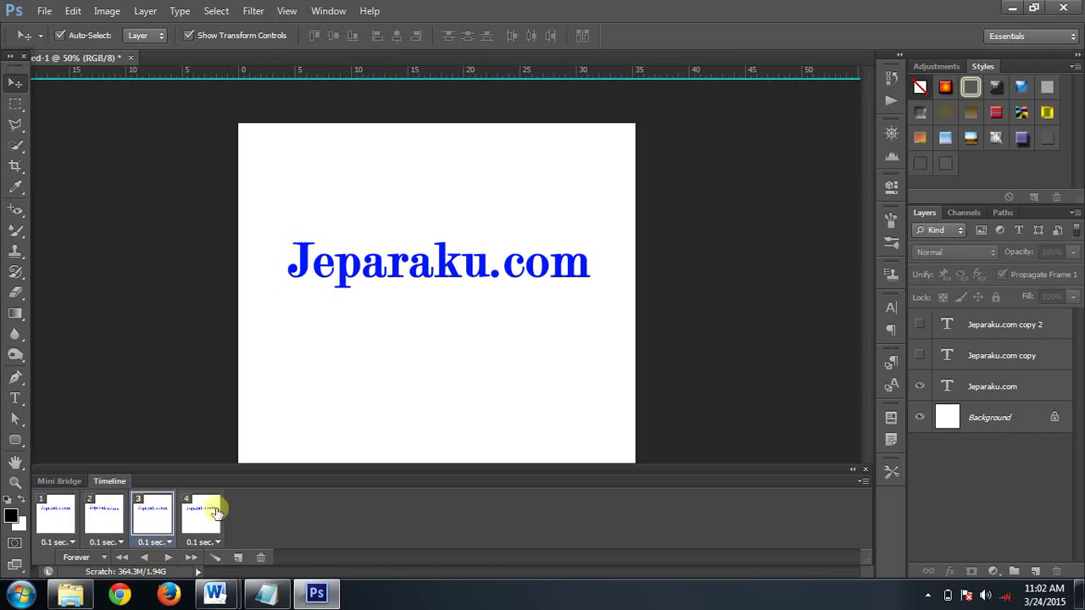
{"action": "left_click", "coordinate": [214, 511]}
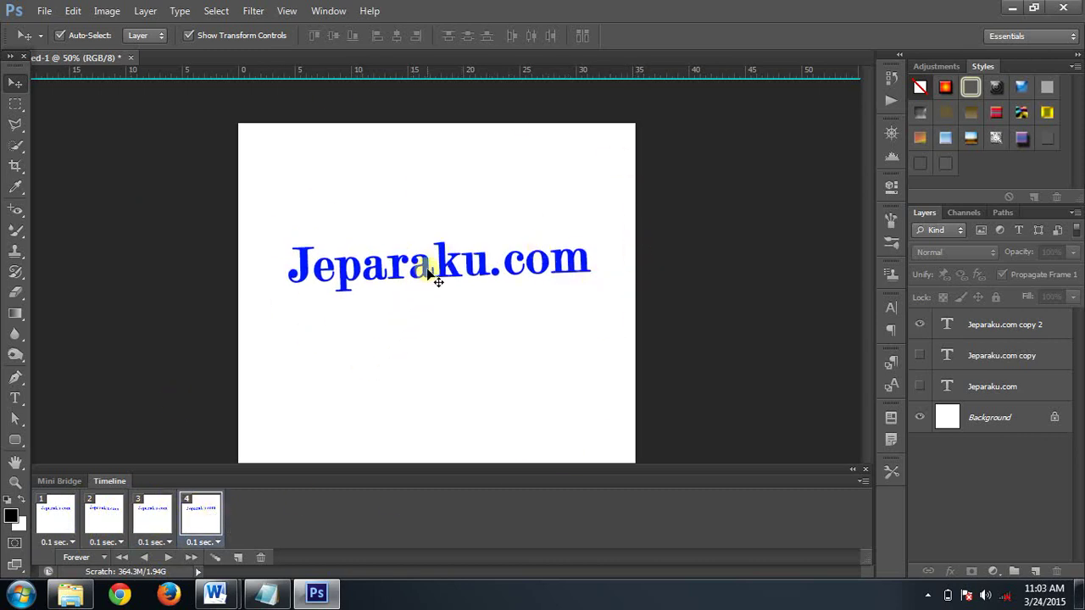
{"action": "left_click", "coordinate": [146, 512]}
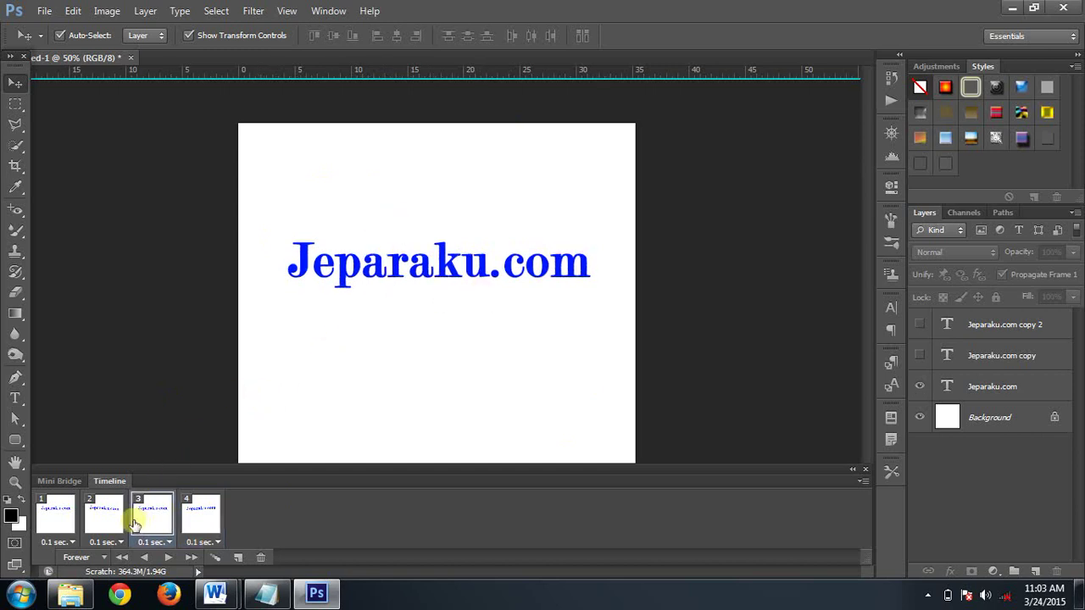
{"action": "left_click", "coordinate": [110, 524]}
{"action": "left_click", "coordinate": [62, 523]}
{"action": "left_click", "coordinate": [102, 521]}
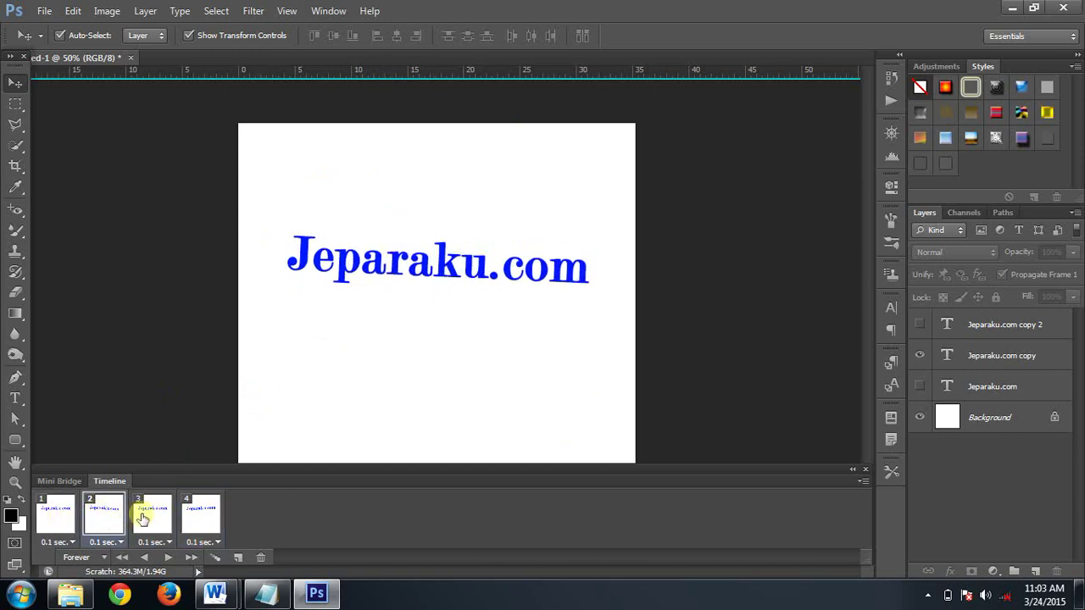
{"action": "left_click", "coordinate": [151, 522]}
{"action": "left_click", "coordinate": [201, 521]}
{"action": "left_click", "coordinate": [105, 514]}
- Try rotating the Jeparaku.com copy text about 57°, discard it, and return to frame 1
{"action": "left_click", "coordinate": [949, 355]}
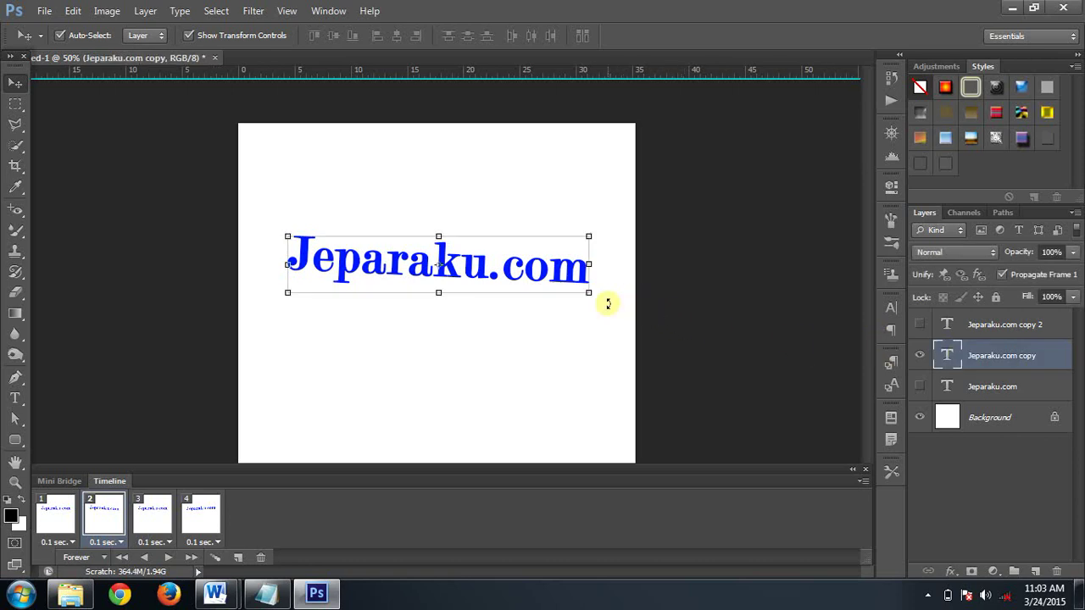
{"action": "left_click_drag", "start_coordinate": [608, 304], "coordinate": [488, 429]}
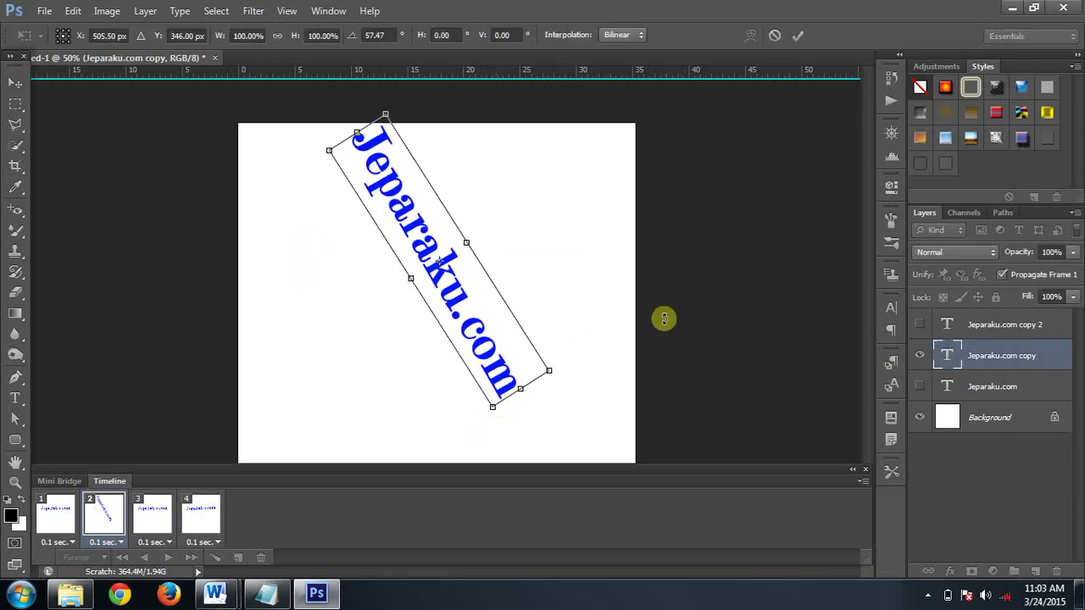
{"action": "left_click", "coordinate": [15, 81]}
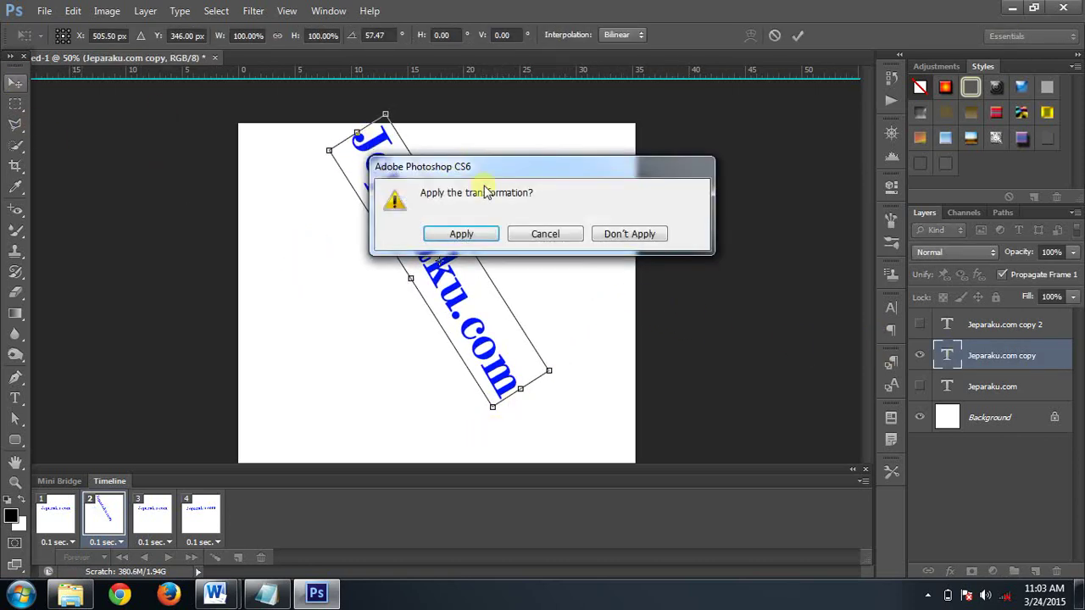
{"action": "left_click", "coordinate": [612, 235]}
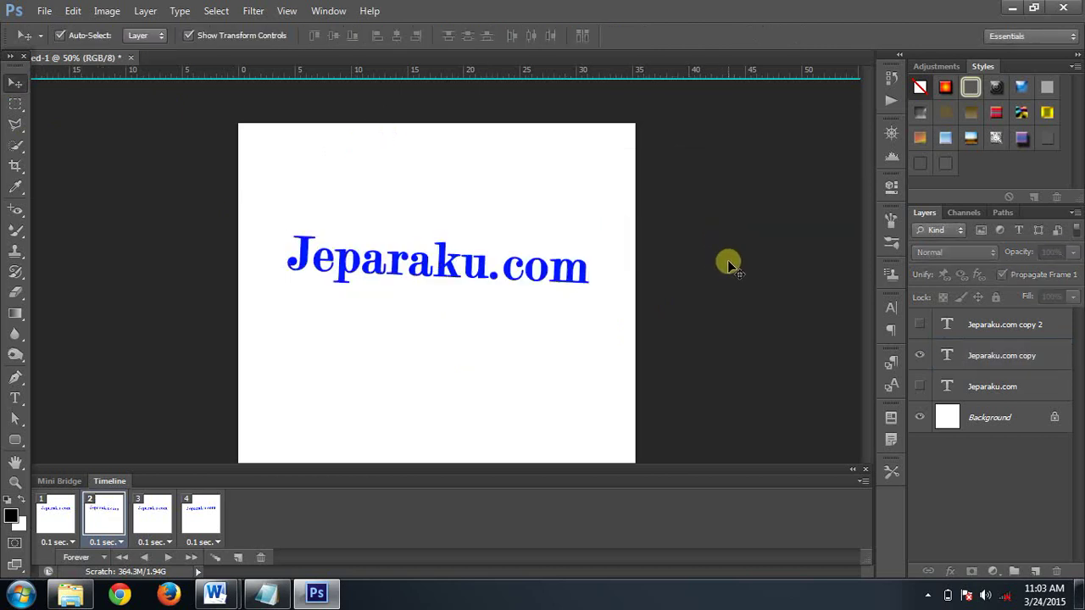
{"action": "left_click", "coordinate": [56, 513]}
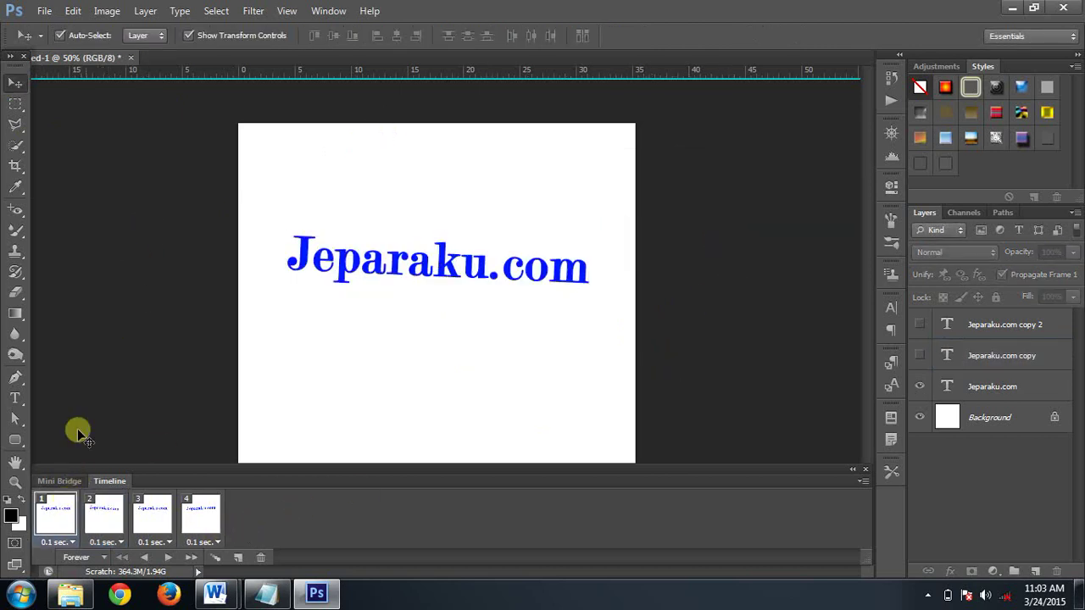
{"action": "left_click", "coordinate": [45, 12]}
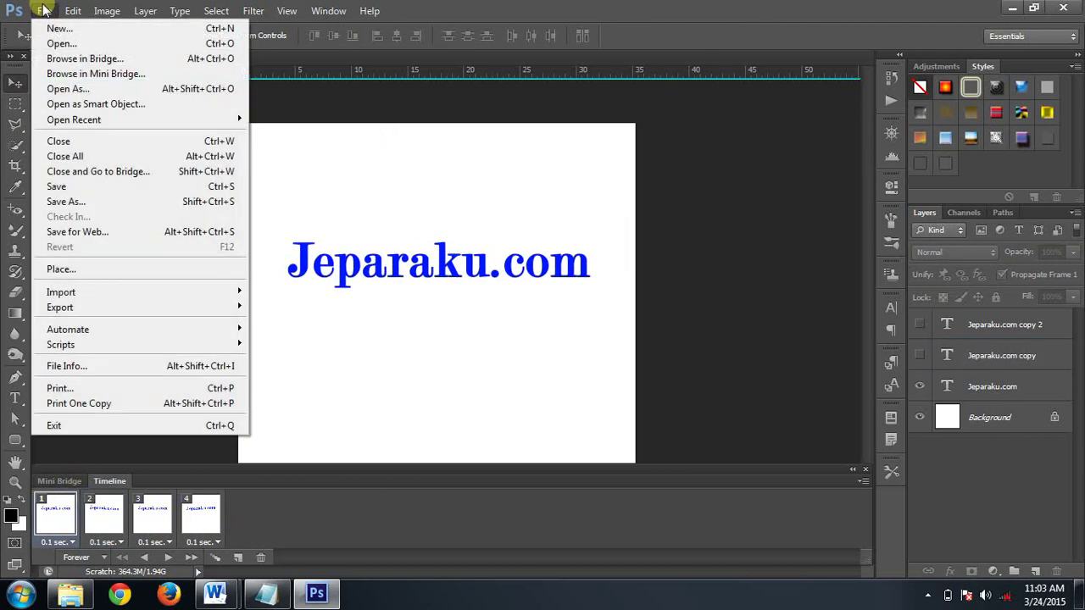
- Save for Web at 300 px width as goyang.gif in the Materi folder
{"action": "left_click", "coordinate": [110, 233]}
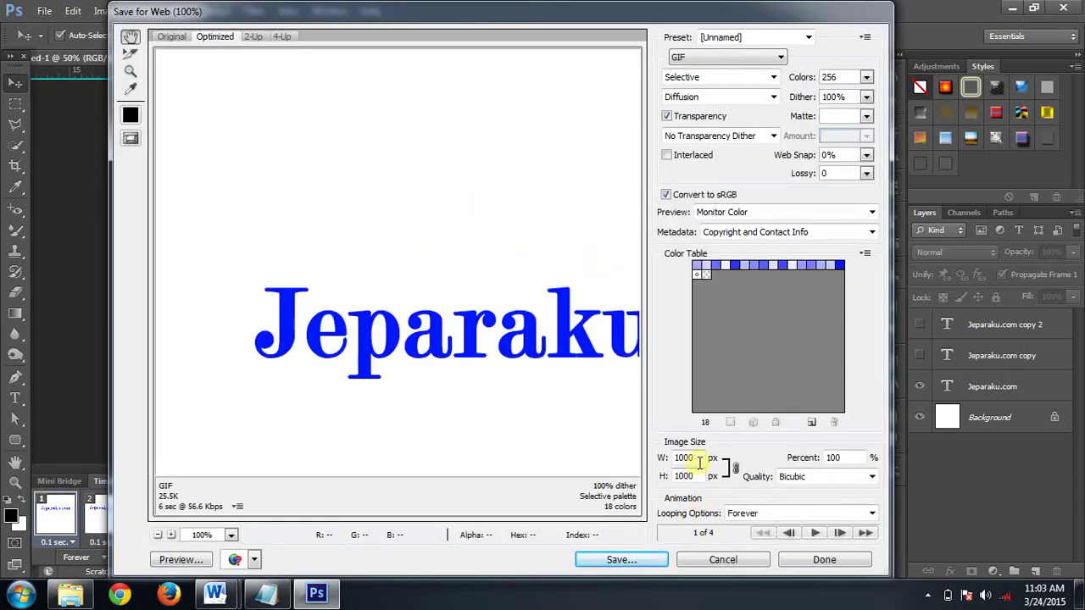
{"action": "left_click_drag", "start_coordinate": [699, 459], "coordinate": [671, 462]}
{"action": "type", "text": "300"}
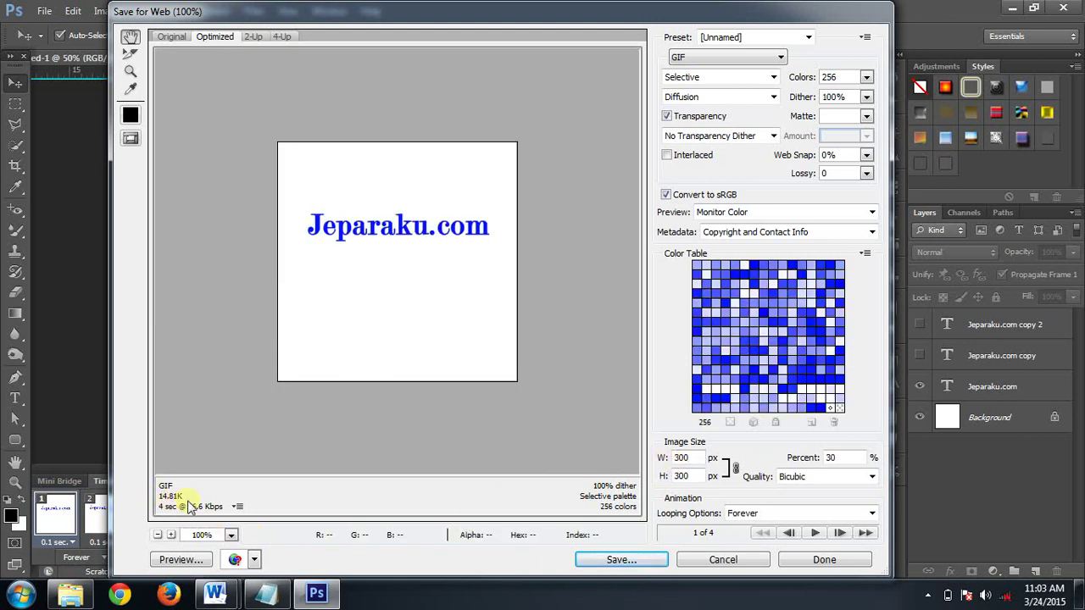
{"action": "left_click", "coordinate": [621, 560]}
{"action": "type", "text": "goyang"}
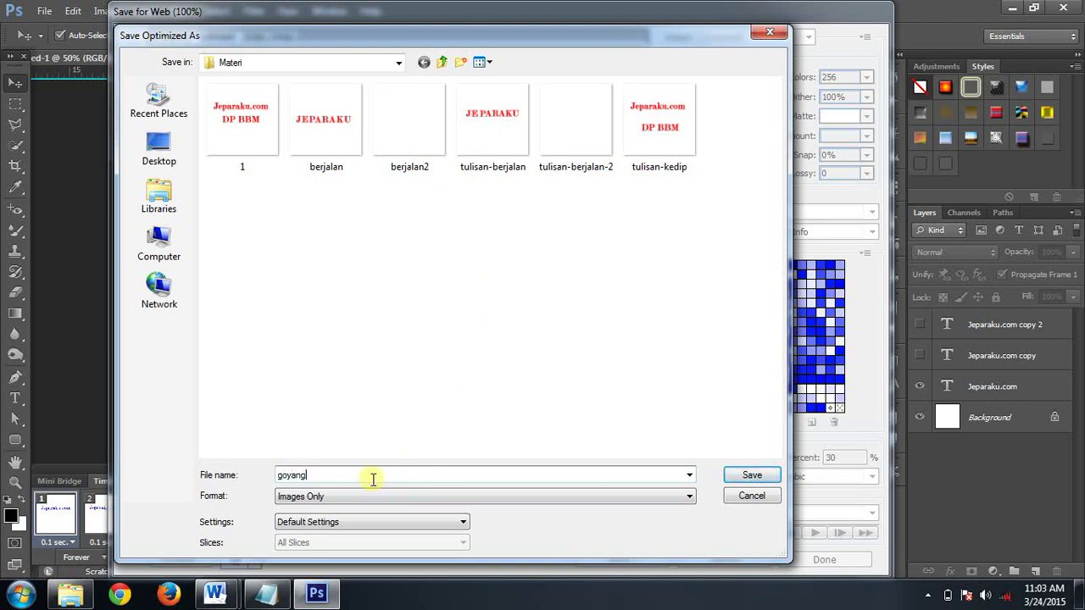
{"action": "left_click", "coordinate": [750, 475]}
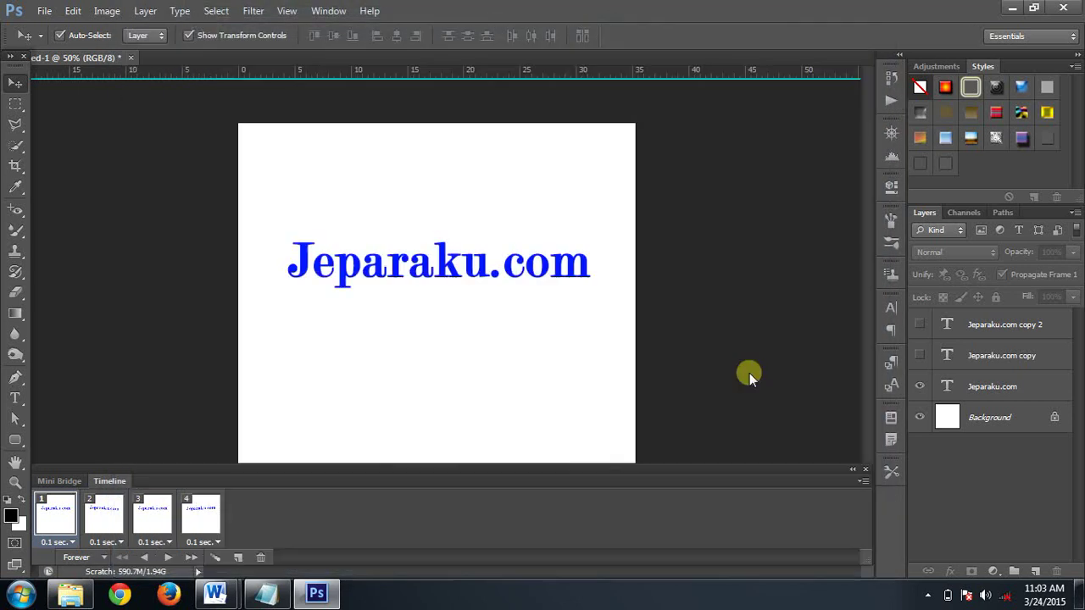
{"action": "right_click", "coordinate": [70, 593]}
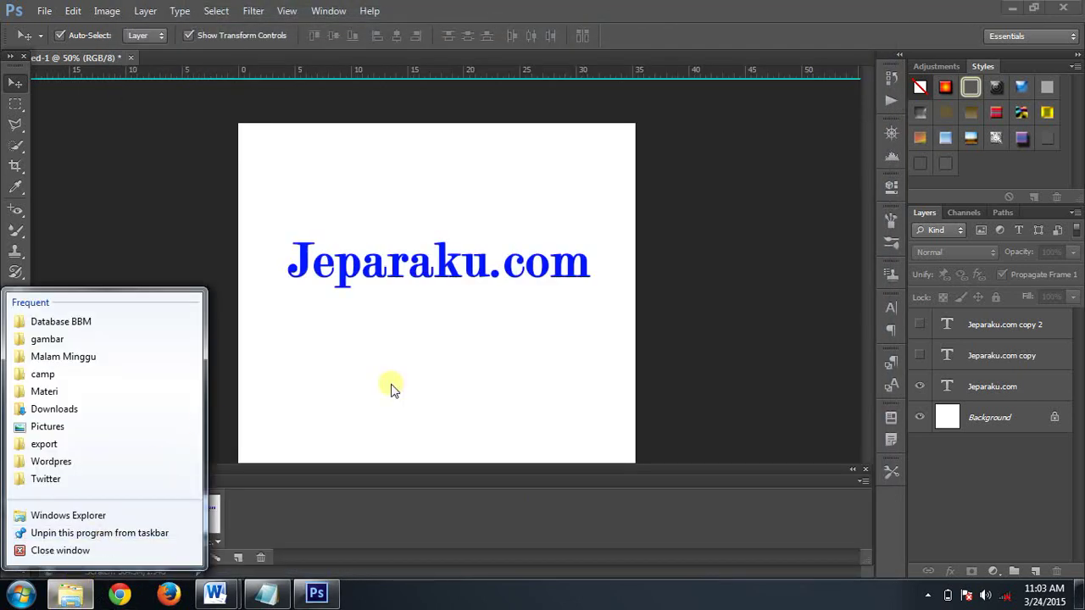
{"action": "left_click", "coordinate": [70, 598]}
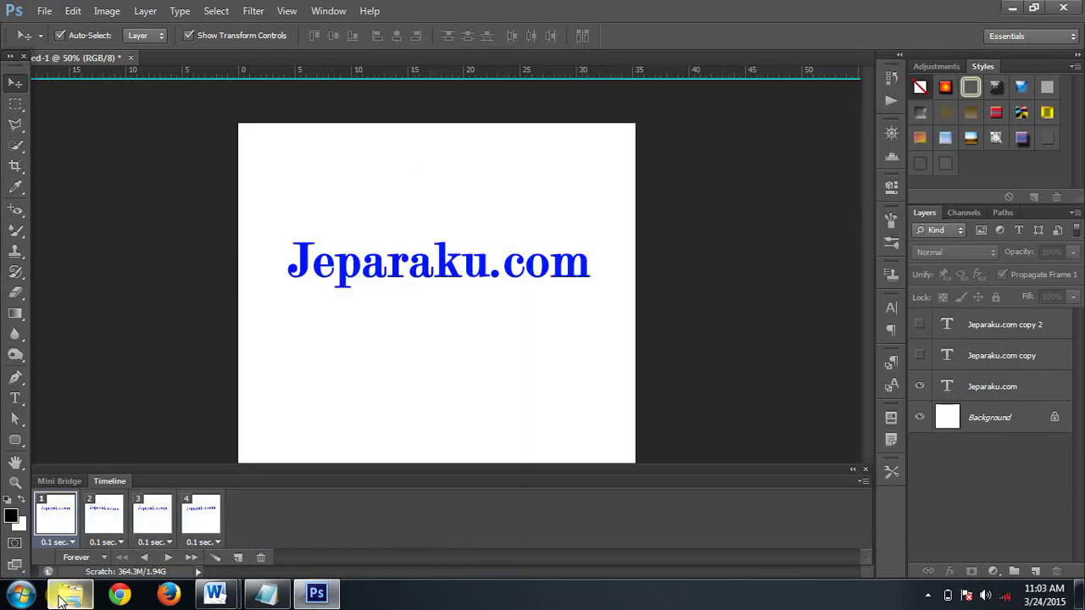
{"action": "left_click", "coordinate": [70, 597]}
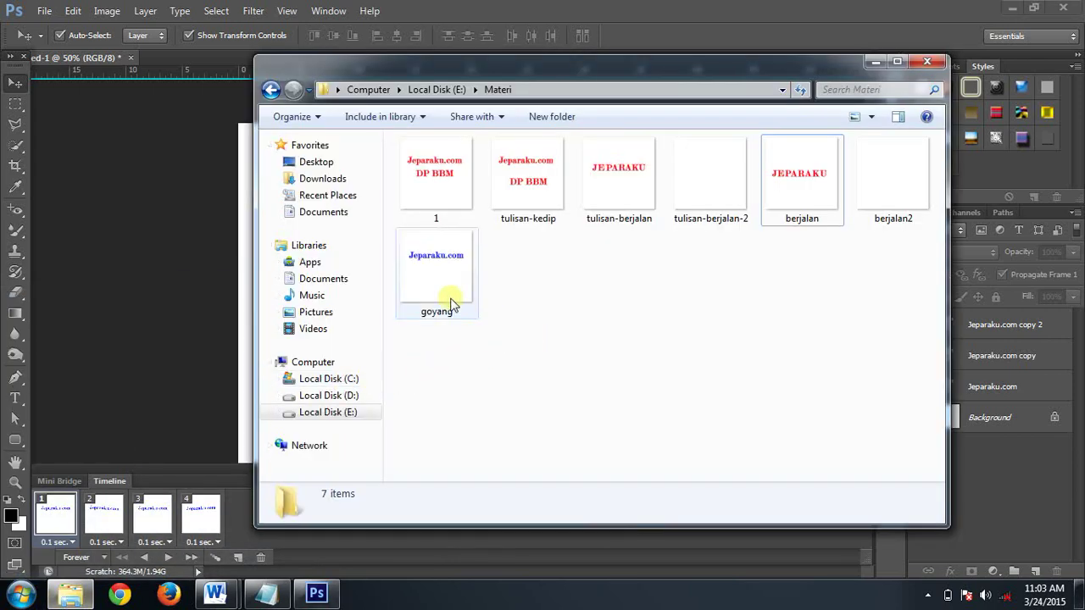
{"action": "double_click", "coordinate": [447, 298]}
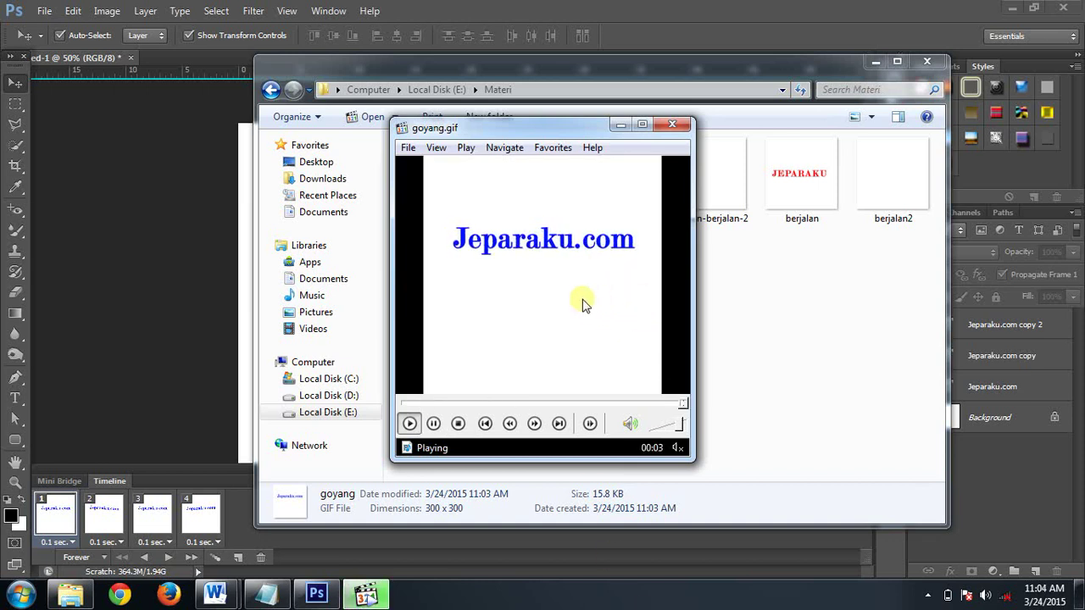
{"action": "left_click", "coordinate": [681, 127]}
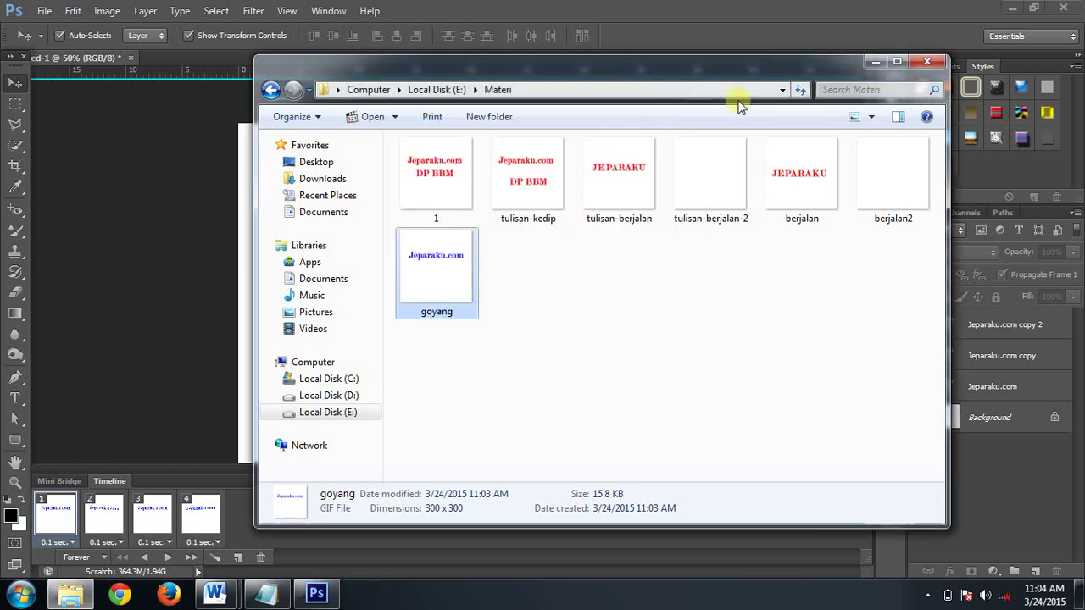
{"action": "left_click", "coordinate": [872, 61]}
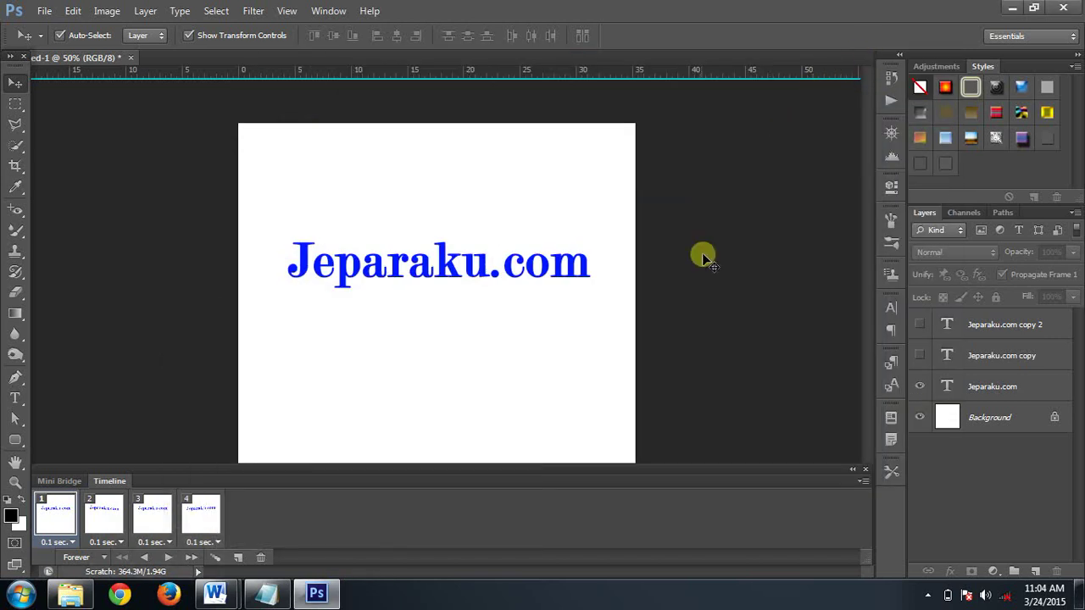